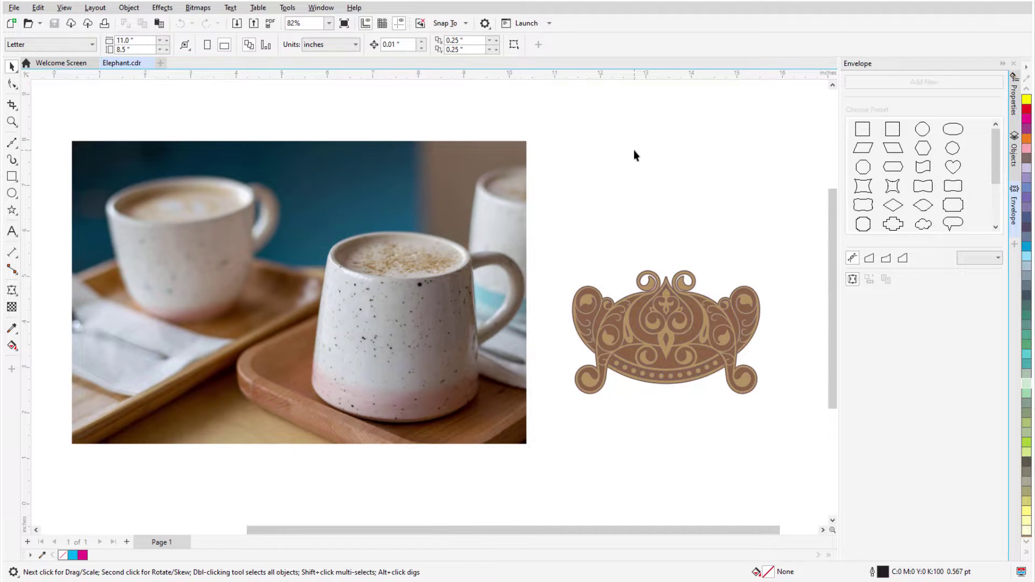
- Shrink the brown ornament to about 24 percent and place it on the mug's front
{"action": "left_click", "coordinate": [674, 341]}
{"action": "left_click_drag", "start_coordinate": [674, 341], "coordinate": [396, 333]}
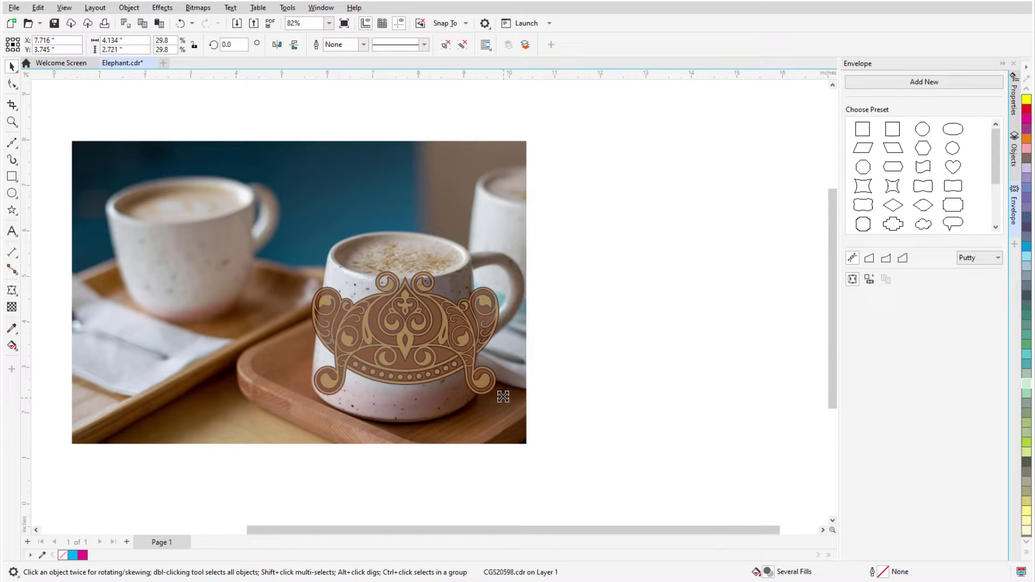
{"action": "left_click_drag", "start_coordinate": [502, 398], "coordinate": [465, 373]}
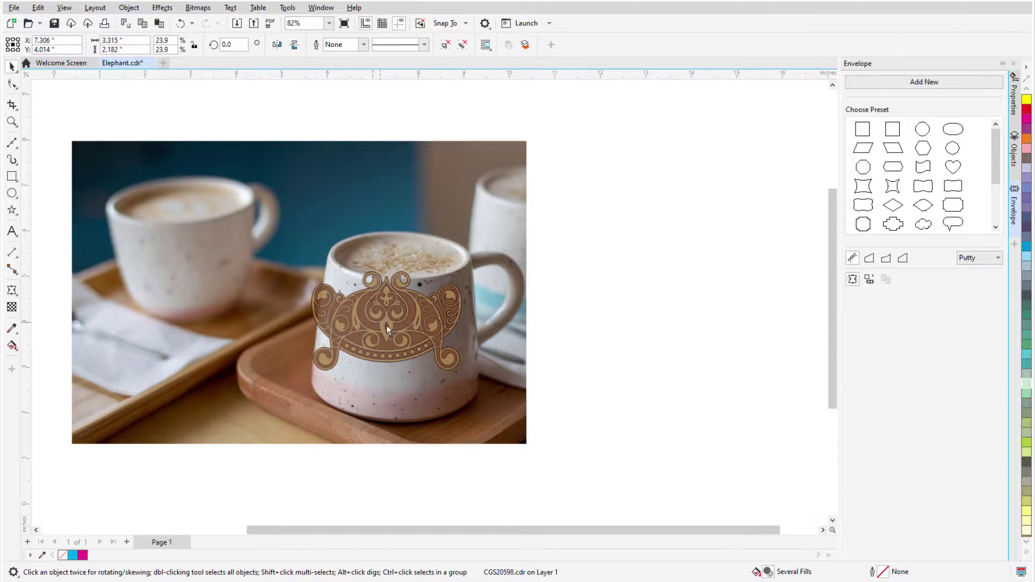
{"action": "left_click_drag", "start_coordinate": [381, 322], "coordinate": [391, 338]}
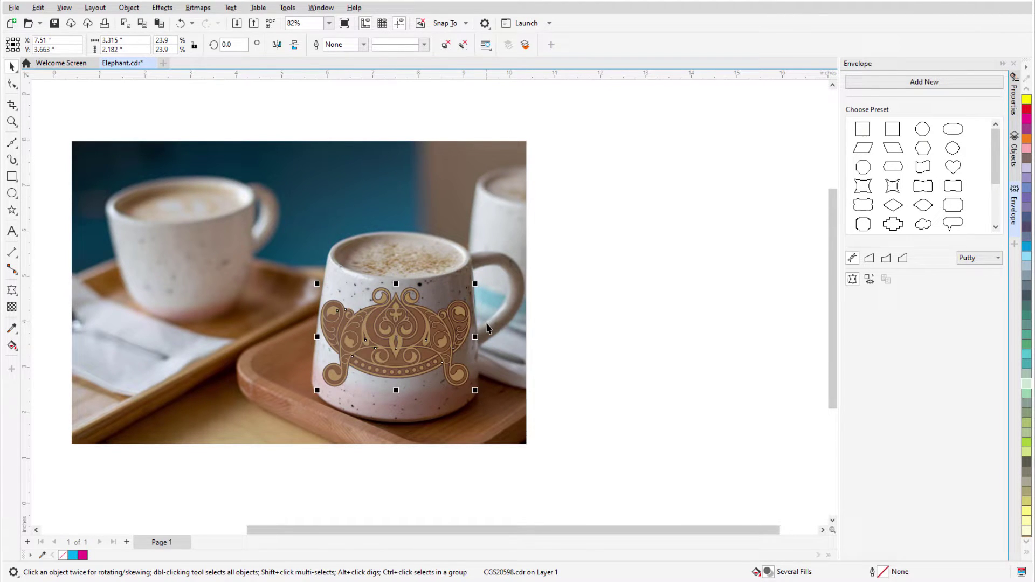
- Apply an envelope to the ornament and pull its corners to the mug's rim and sides
{"action": "left_click", "coordinate": [12, 290]}
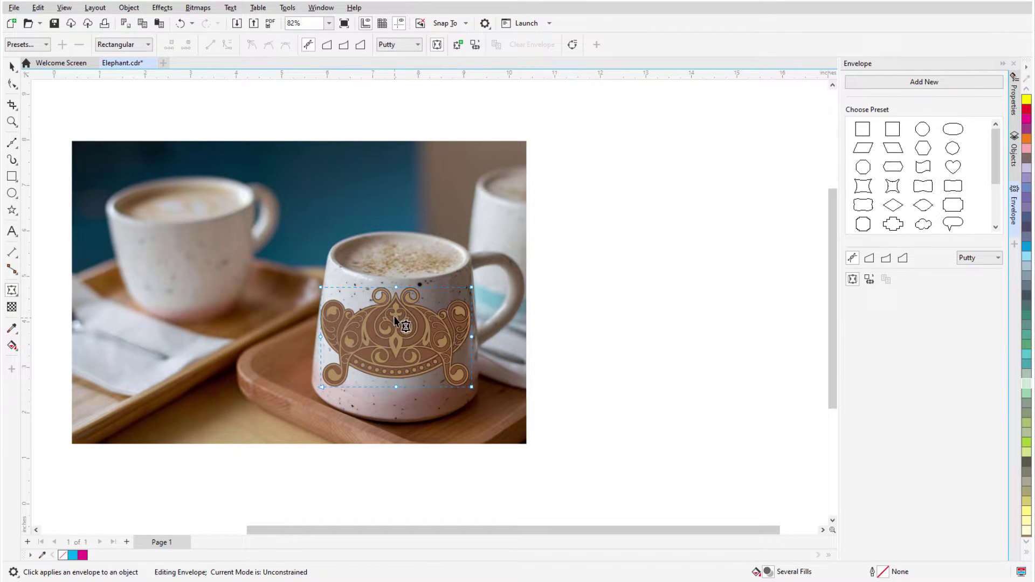
{"action": "left_click", "coordinate": [396, 288]}
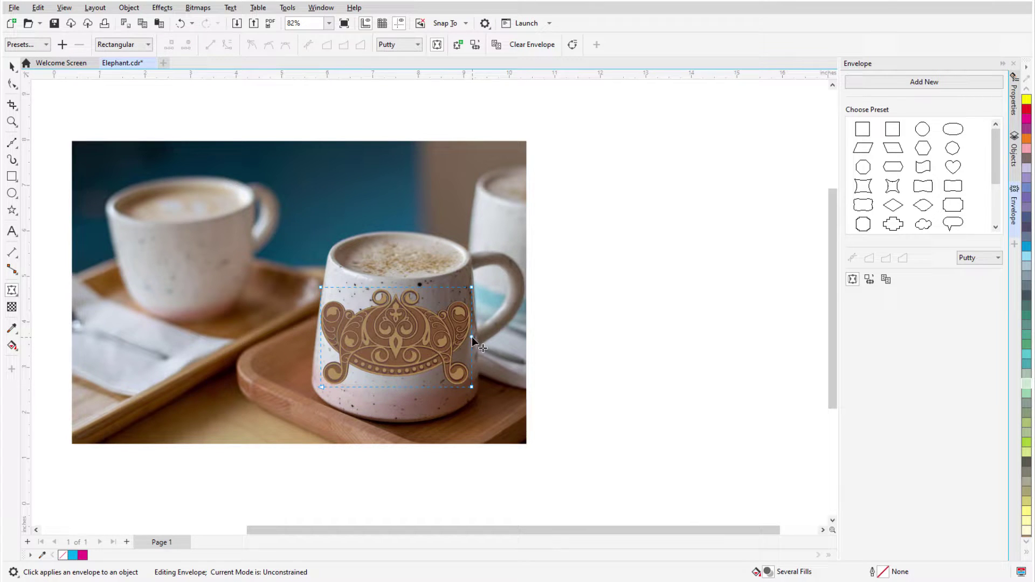
{"action": "scroll", "coordinate": [396, 348], "scroll_direction": "up", "scroll_amount": 3}
{"action": "left_click_drag", "start_coordinate": [282, 260], "coordinate": [295, 242]}
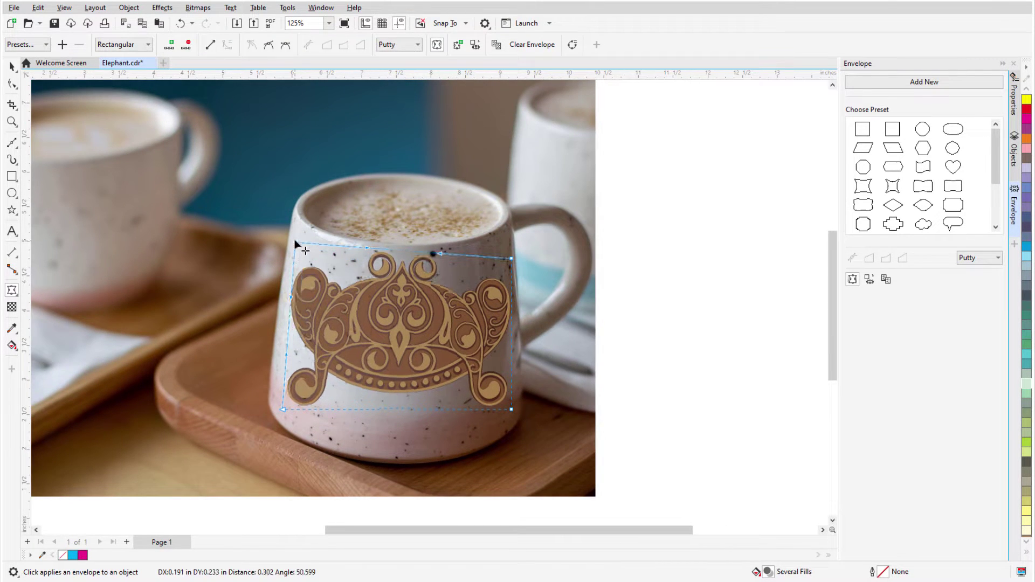
{"action": "left_click_drag", "start_coordinate": [283, 409], "coordinate": [278, 406]}
{"action": "left_click_drag", "start_coordinate": [511, 259], "coordinate": [502, 249]}
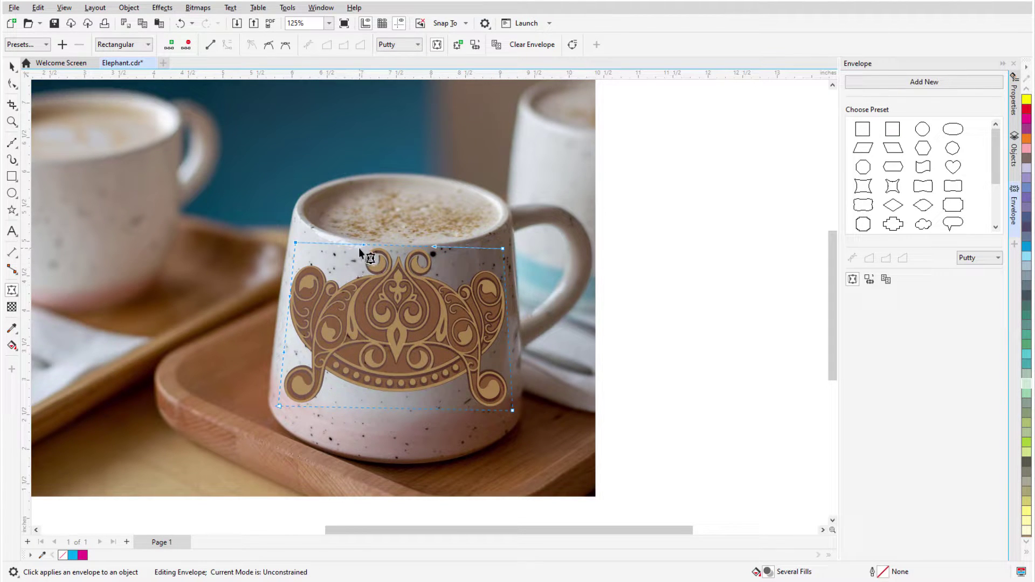
- Curve the ornament's top edge along the rim and bow its bottom edge to match the mug
{"action": "left_click_drag", "start_coordinate": [358, 248], "coordinate": [377, 277]}
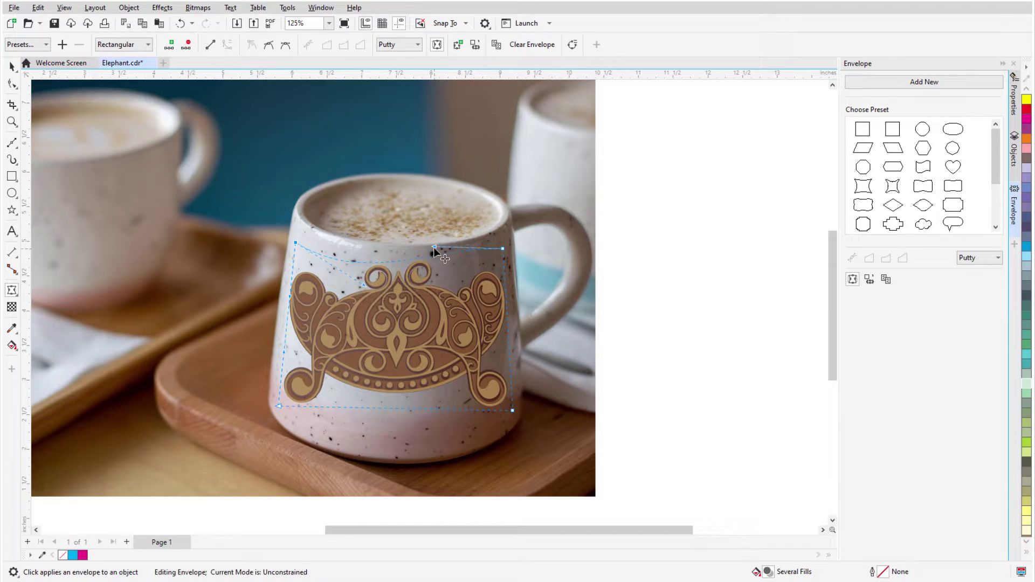
{"action": "left_click_drag", "start_coordinate": [434, 247], "coordinate": [433, 272]}
{"action": "left_click_drag", "start_coordinate": [367, 284], "coordinate": [372, 278]}
{"action": "left_click_drag", "start_coordinate": [354, 406], "coordinate": [353, 465]}
{"action": "left_click_drag", "start_coordinate": [435, 410], "coordinate": [466, 449]}
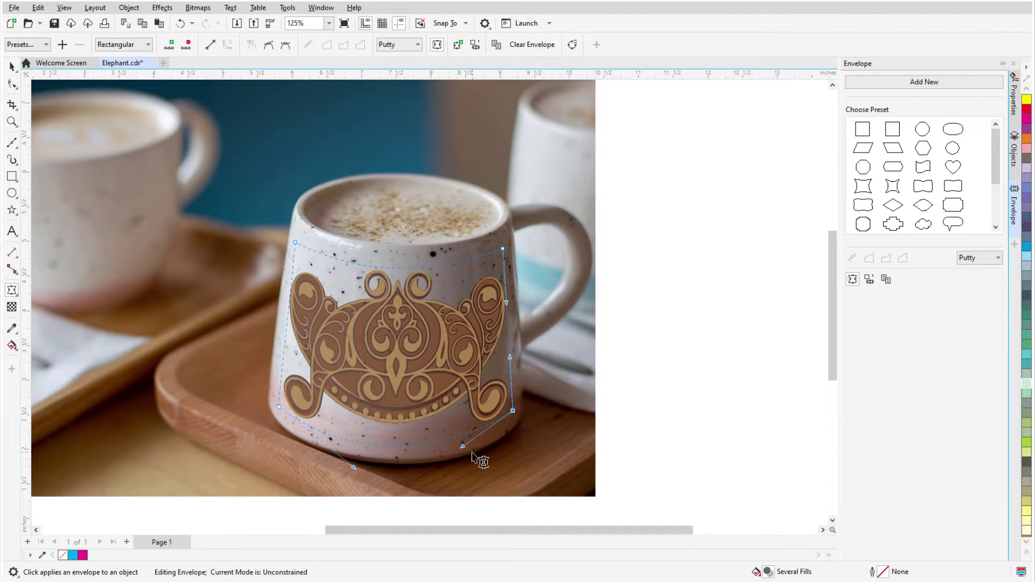
{"action": "left_click", "coordinate": [619, 396]}
{"action": "key", "text": "space"}
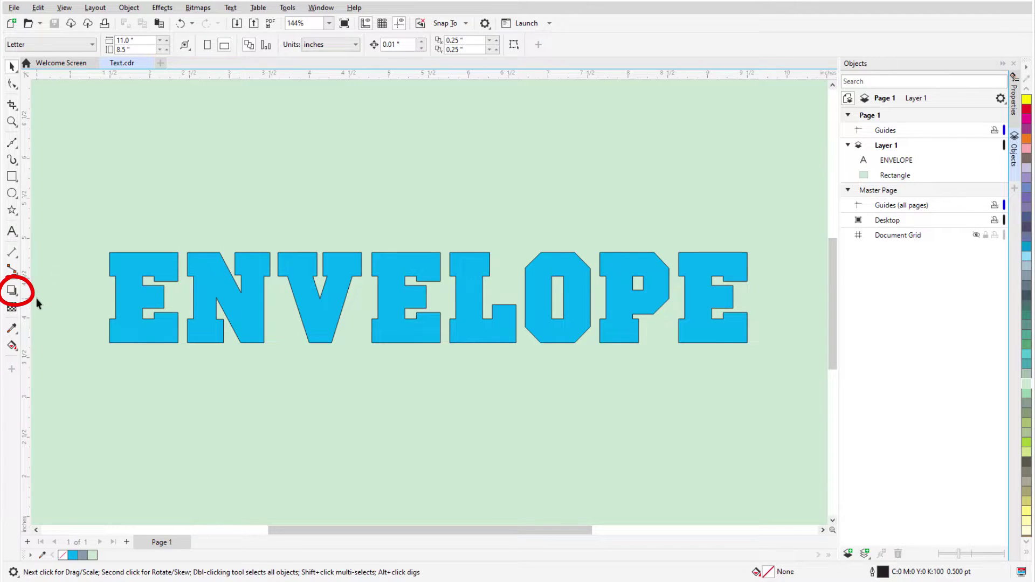
- Expand the toolbox flyout of interactive effect tools
{"action": "left_click", "coordinate": [16, 294]}
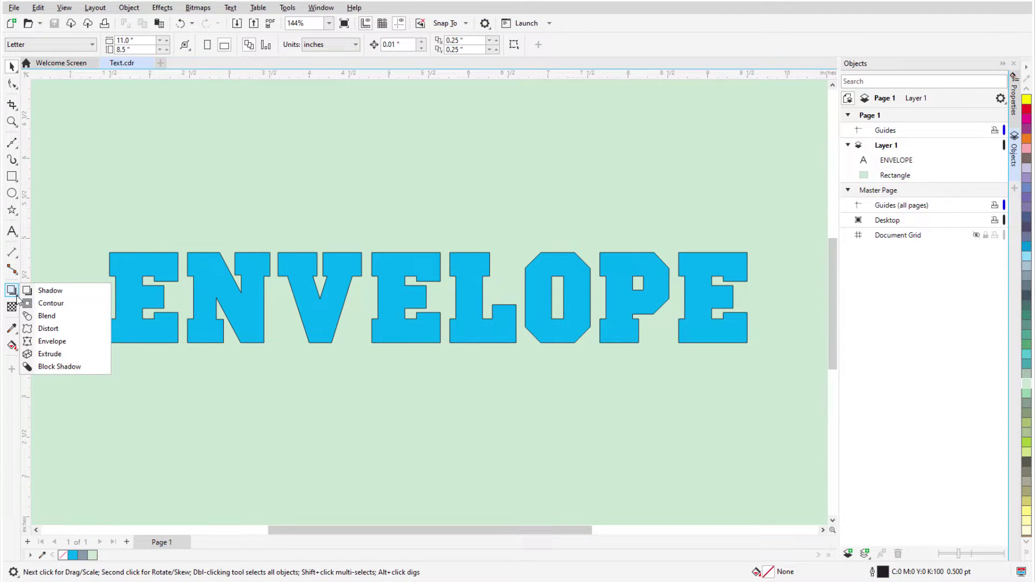
- Choose the Envelope tool and open the Envelope docker from Window > Dockers > Effects
{"action": "left_click", "coordinate": [77, 340]}
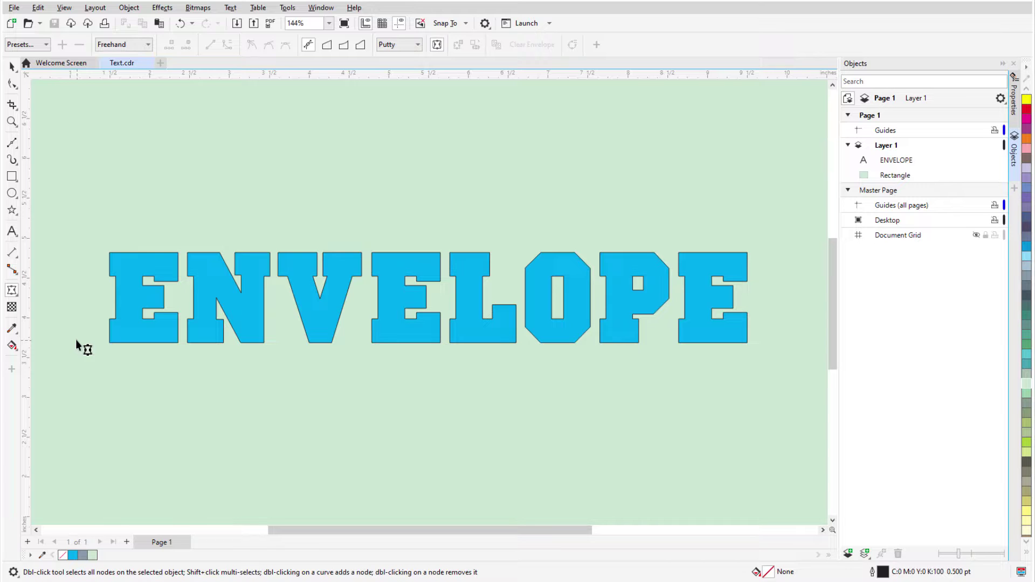
{"action": "left_click", "coordinate": [321, 8]}
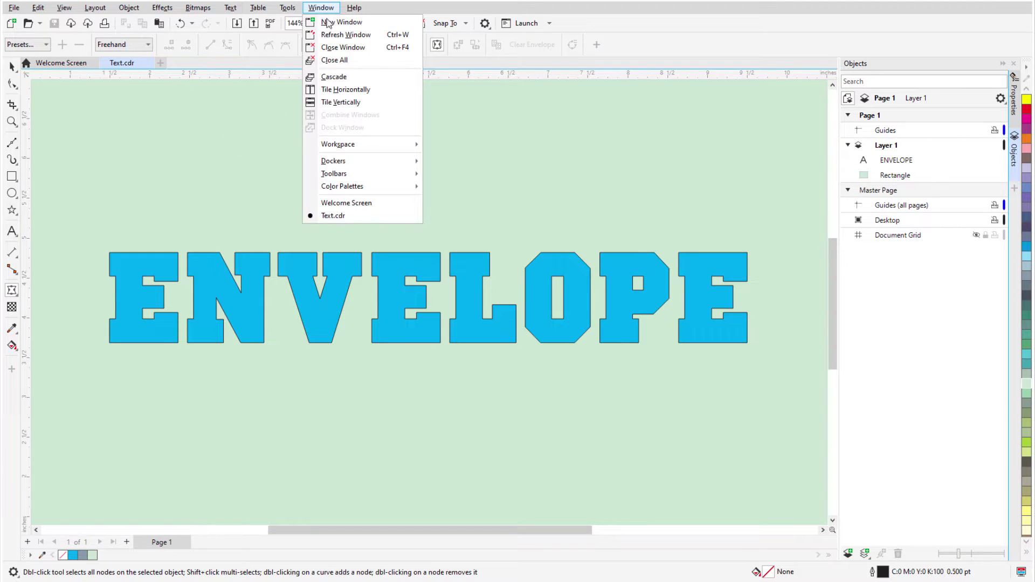
{"action": "mouse_move", "coordinate": [377, 164]}
{"action": "mouse_move", "coordinate": [555, 405]}
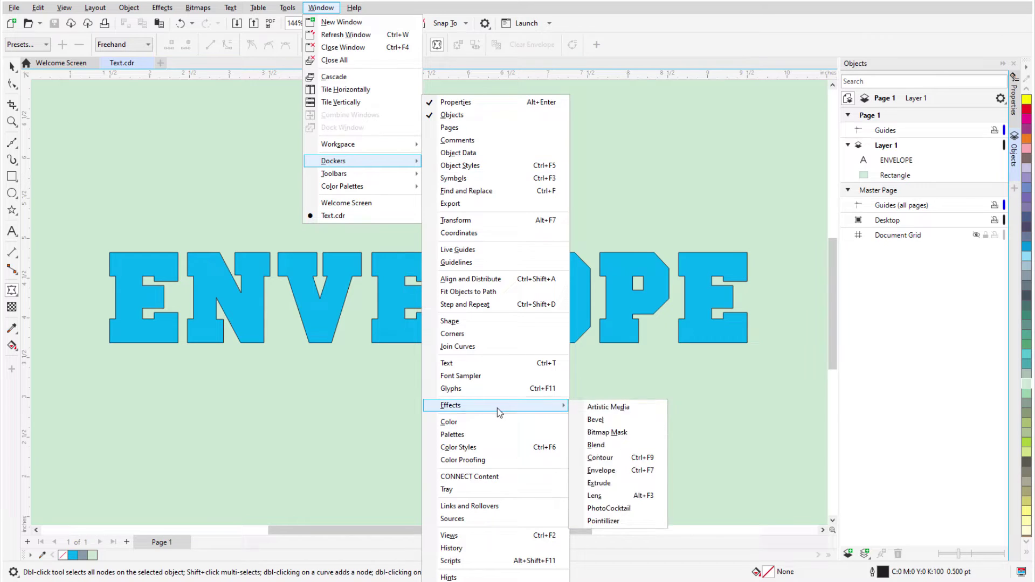
{"action": "left_click", "coordinate": [618, 473]}
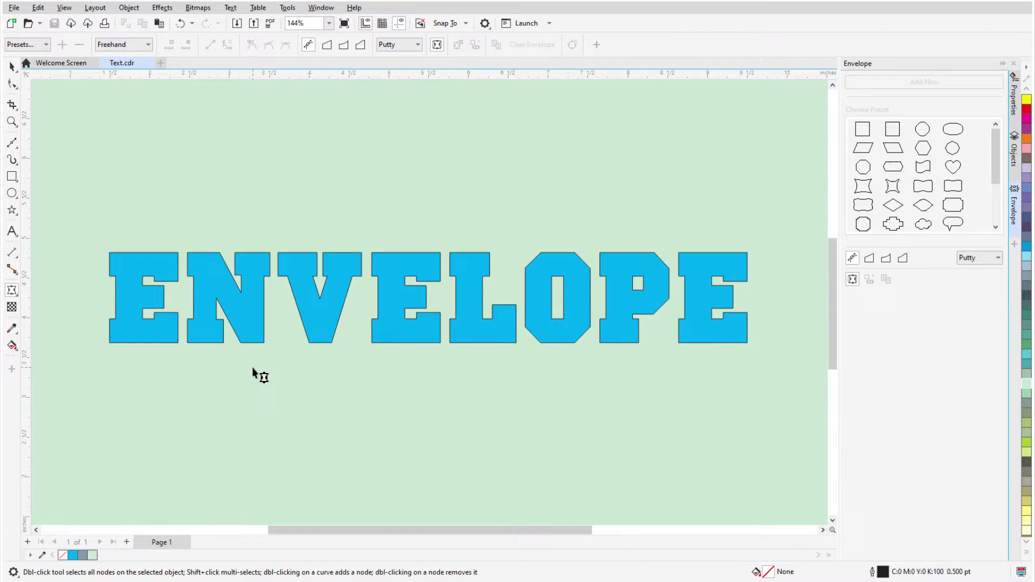
- Put a Straight Line envelope on ENVELOPE, try stretching its corner, top and left side, then undo
{"action": "left_click", "coordinate": [314, 325]}
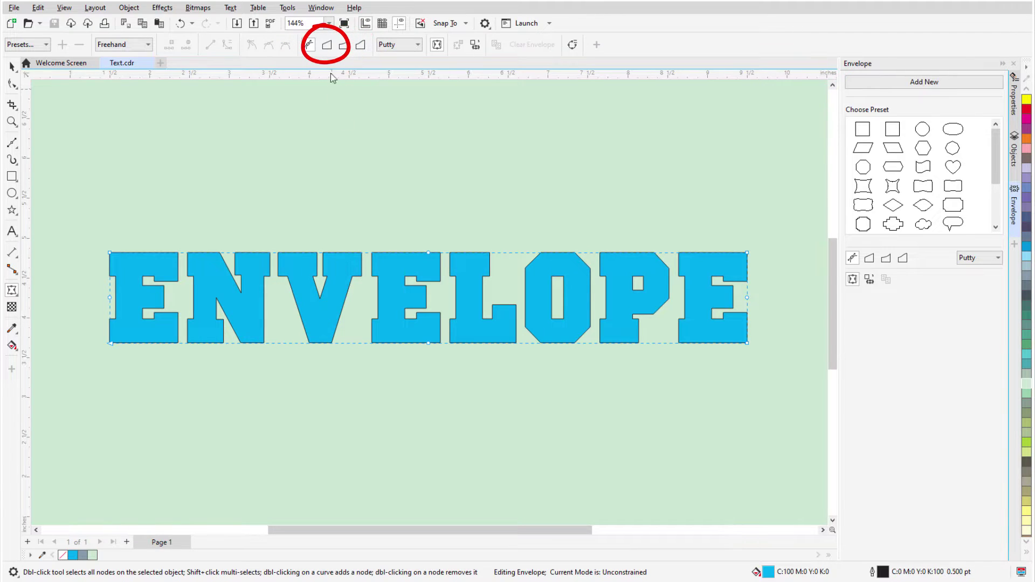
{"action": "left_click", "coordinate": [329, 46]}
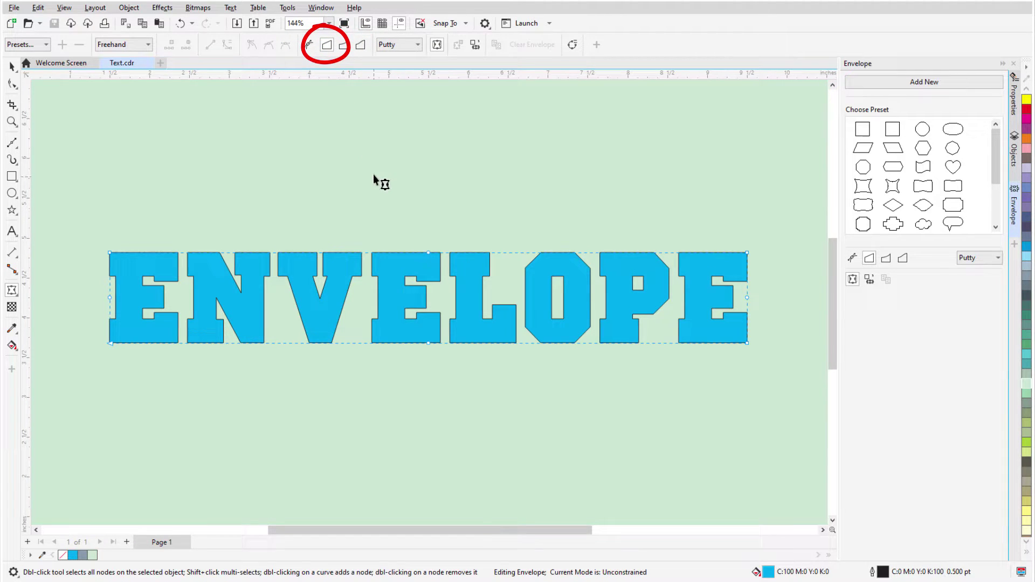
{"action": "left_click_drag", "start_coordinate": [747, 252], "coordinate": [795, 182]}
{"action": "left_click_drag", "start_coordinate": [452, 217], "coordinate": [452, 128]}
{"action": "left_click_drag", "start_coordinate": [110, 298], "coordinate": [72, 309]}
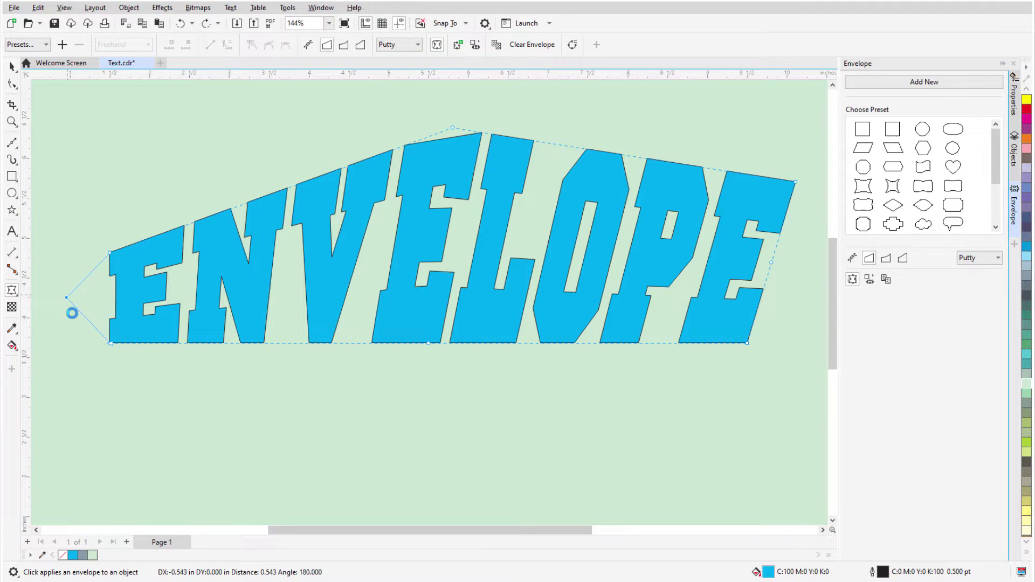
{"action": "key", "text": "ctrl+z"}
{"action": "key", "text": "ctrl+z"}
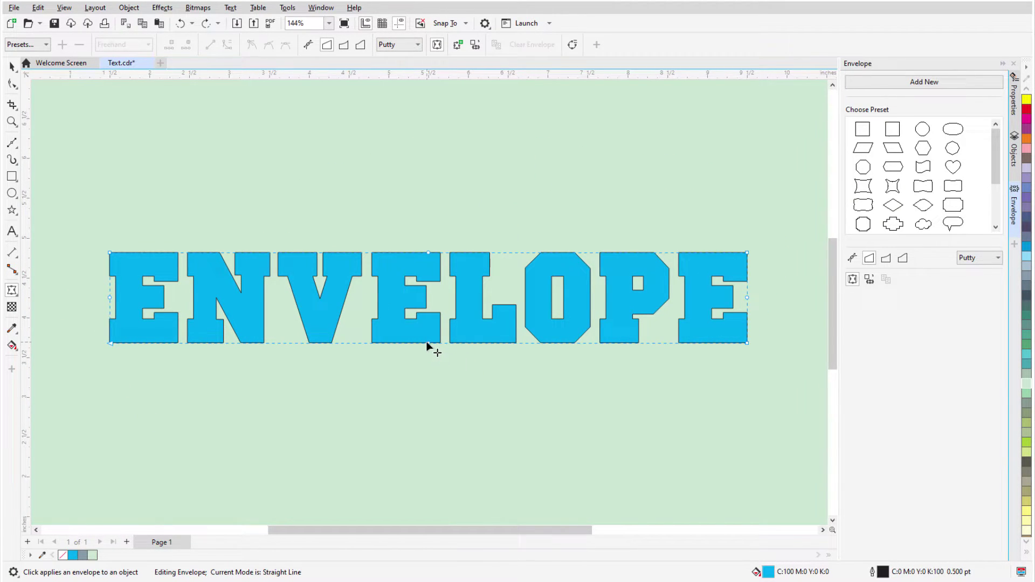
- Try a diamond pinch and an upward bend on the text, undoing each
{"action": "left_click_drag", "start_coordinate": [429, 344], "coordinate": [433, 420]}
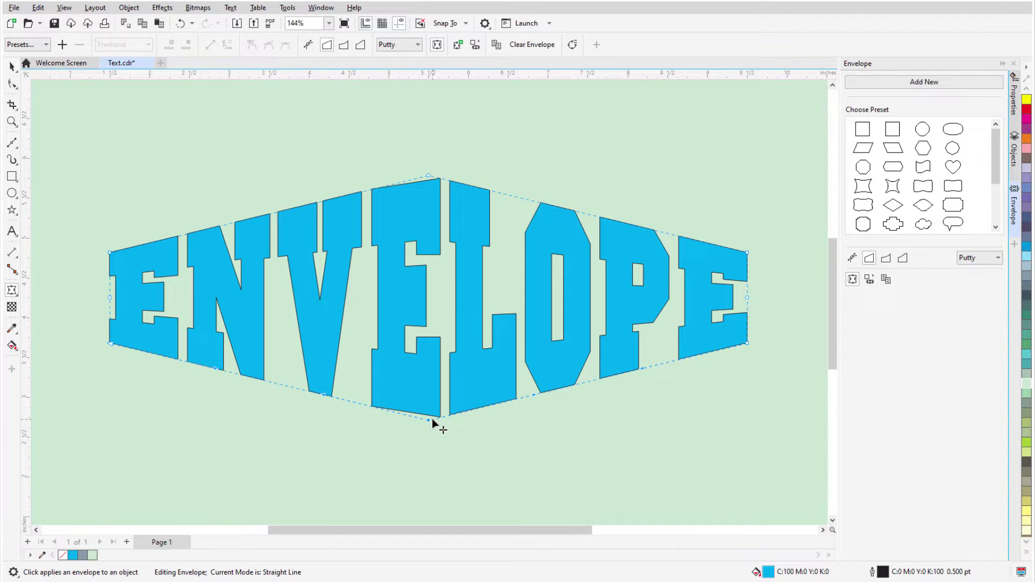
{"action": "key", "text": "ctrl+z"}
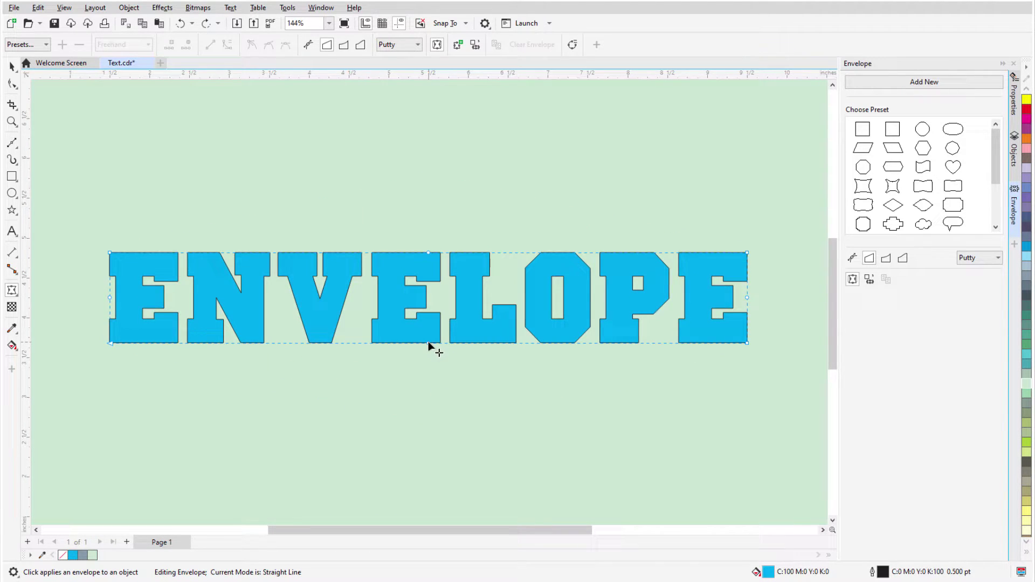
{"action": "left_click_drag", "start_coordinate": [429, 345], "coordinate": [428, 264]}
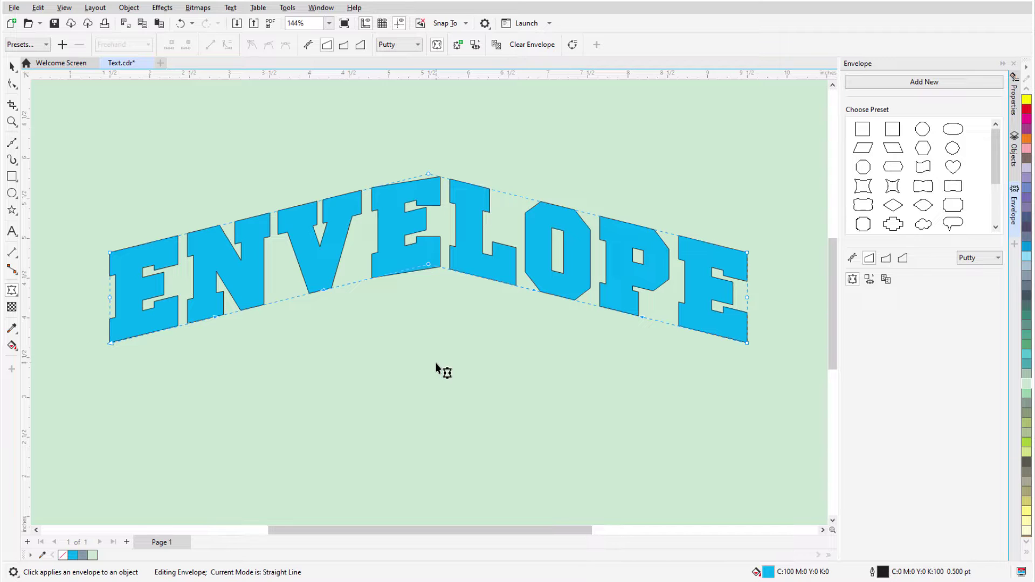
{"action": "key", "text": "ctrl+z"}
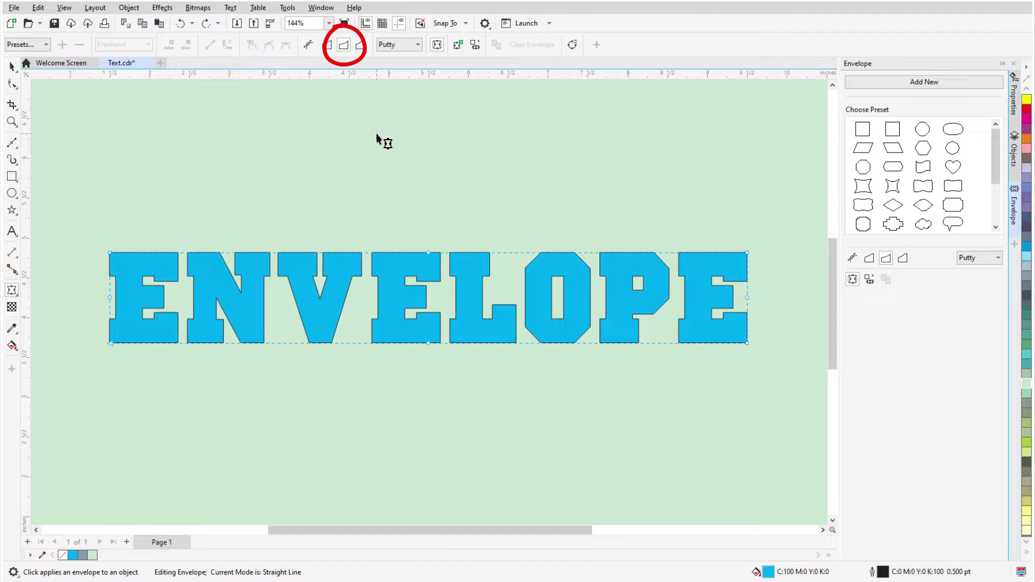
- Arch the text's top and slant its right end, then undo both changes
{"action": "left_click_drag", "start_coordinate": [428, 253], "coordinate": [428, 156]}
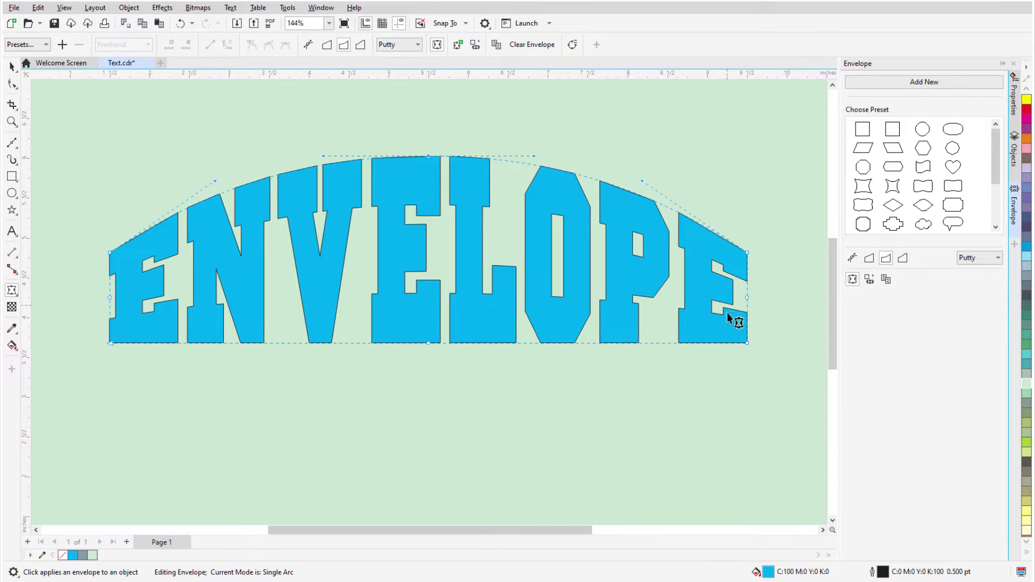
{"action": "left_click_drag", "start_coordinate": [747, 343], "coordinate": [803, 410]}
{"action": "key", "text": "ctrl+z"}
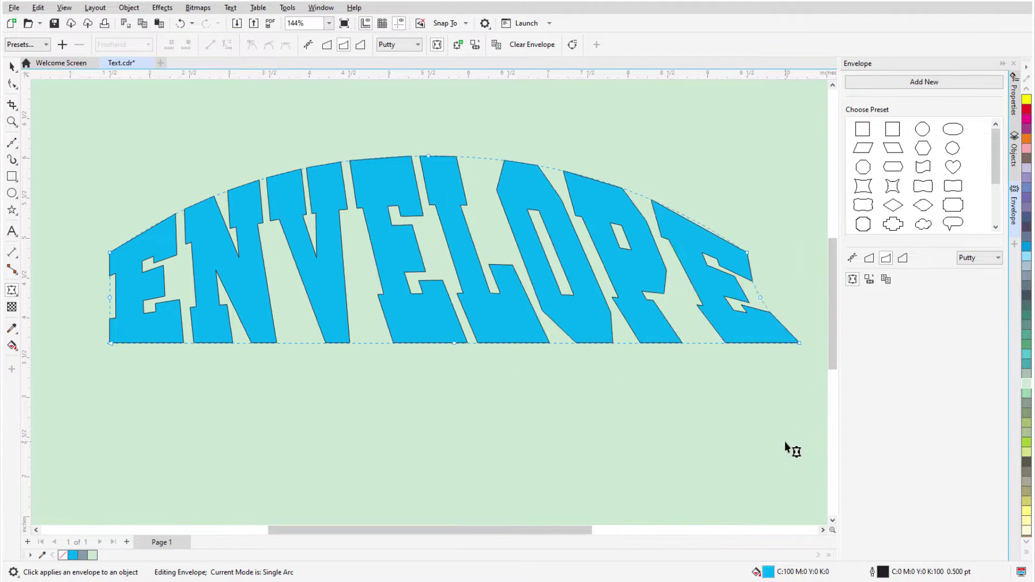
{"action": "key", "text": "ctrl+z"}
{"action": "key", "text": "ctrl+z"}
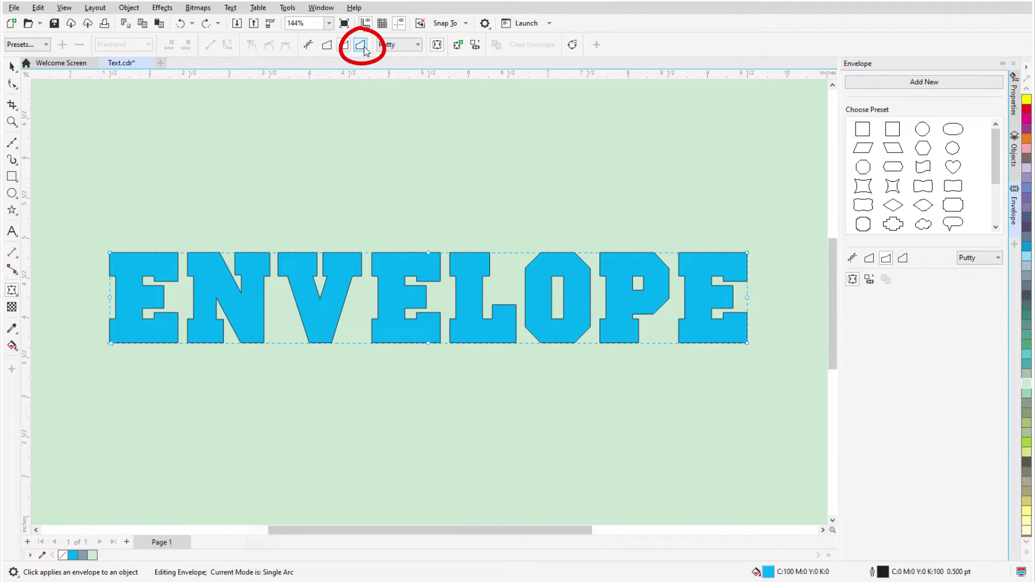
- In Double Arc mode, bow the top and bottom and point both ends, then undo
{"action": "left_click", "coordinate": [361, 45]}
{"action": "left_click_drag", "start_coordinate": [428, 252], "coordinate": [429, 151]}
{"action": "left_click_drag", "start_coordinate": [430, 351], "coordinate": [429, 406]}
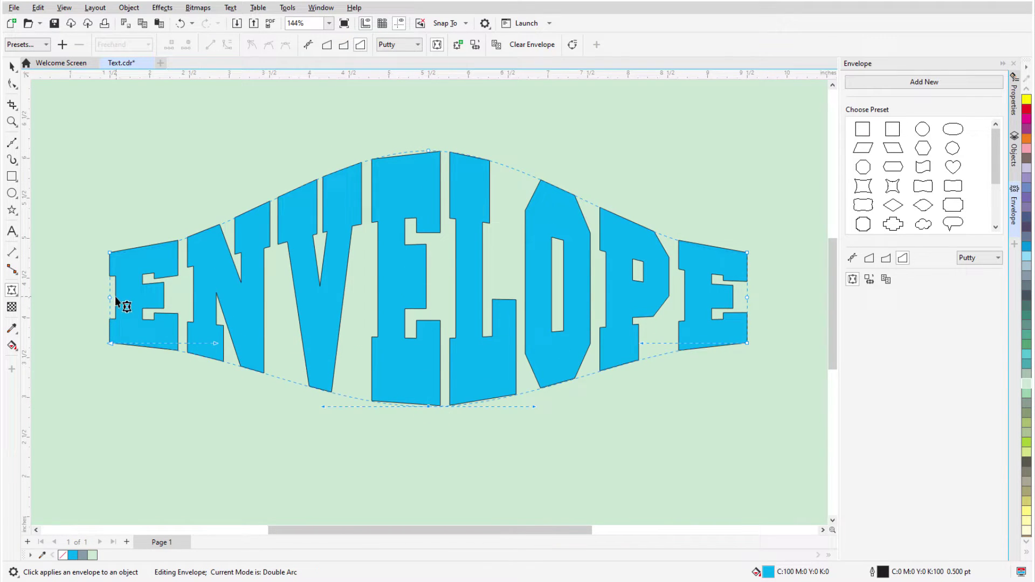
{"action": "left_click_drag", "start_coordinate": [115, 296], "coordinate": [79, 295]}
{"action": "left_click_drag", "start_coordinate": [748, 297], "coordinate": [791, 297]}
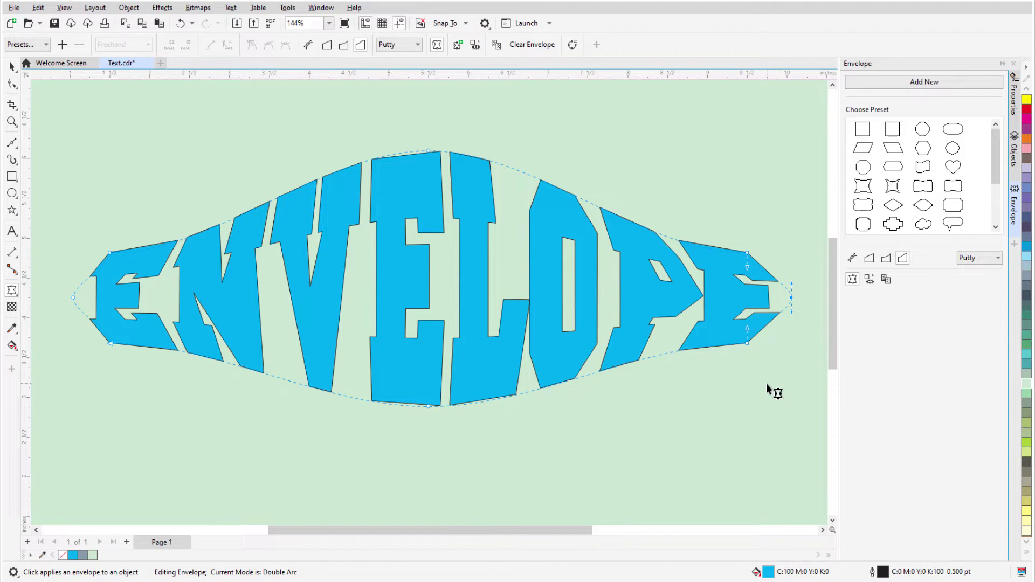
{"action": "key", "text": "ctrl+z"}
{"action": "key", "text": "ctrl+z"}
{"action": "key", "text": "ctrl+z"}
{"action": "key", "text": "ctrl+z"}
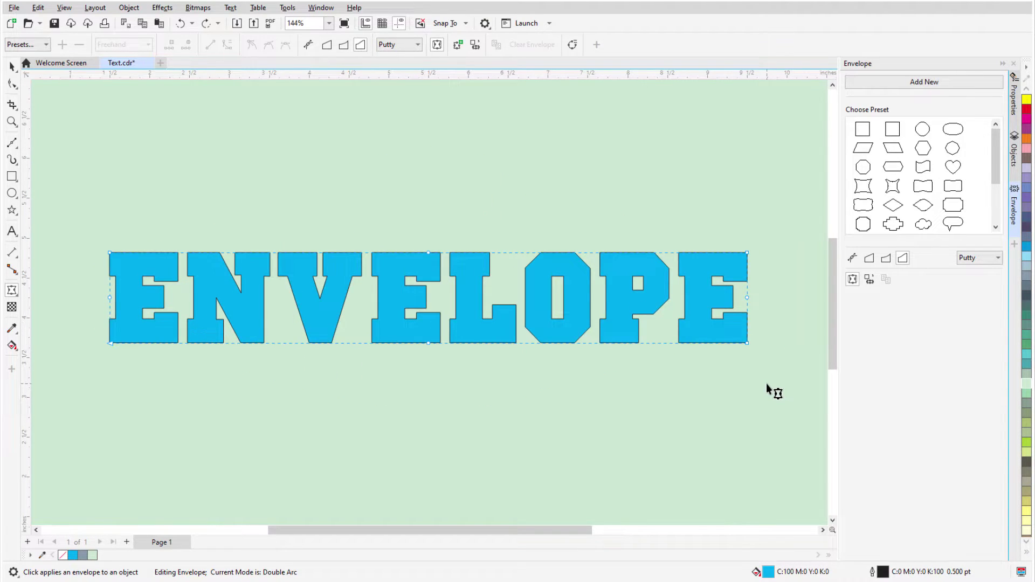
{"action": "left_click", "coordinate": [308, 44]}
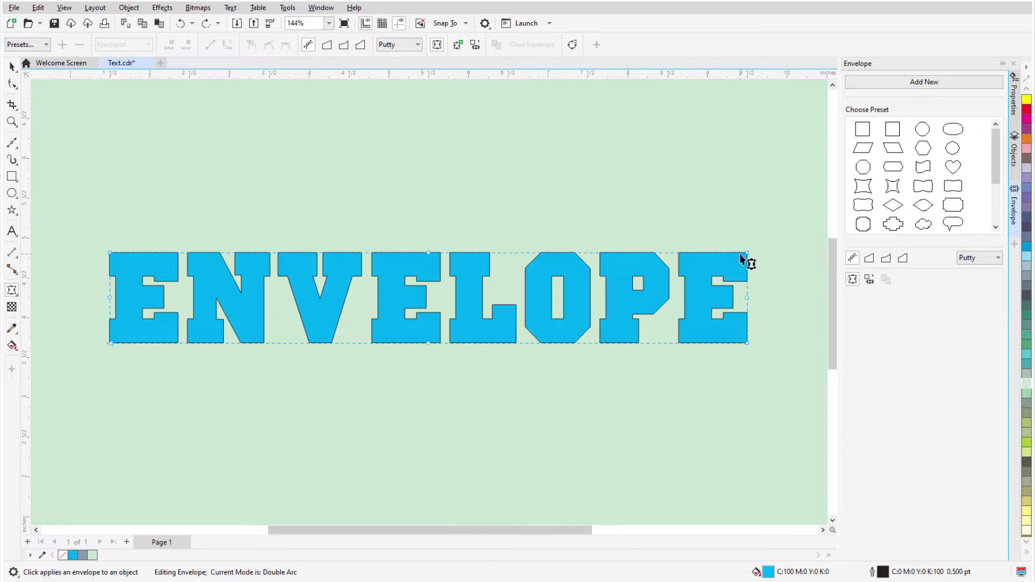
{"action": "left_click_drag", "start_coordinate": [747, 253], "coordinate": [775, 191]}
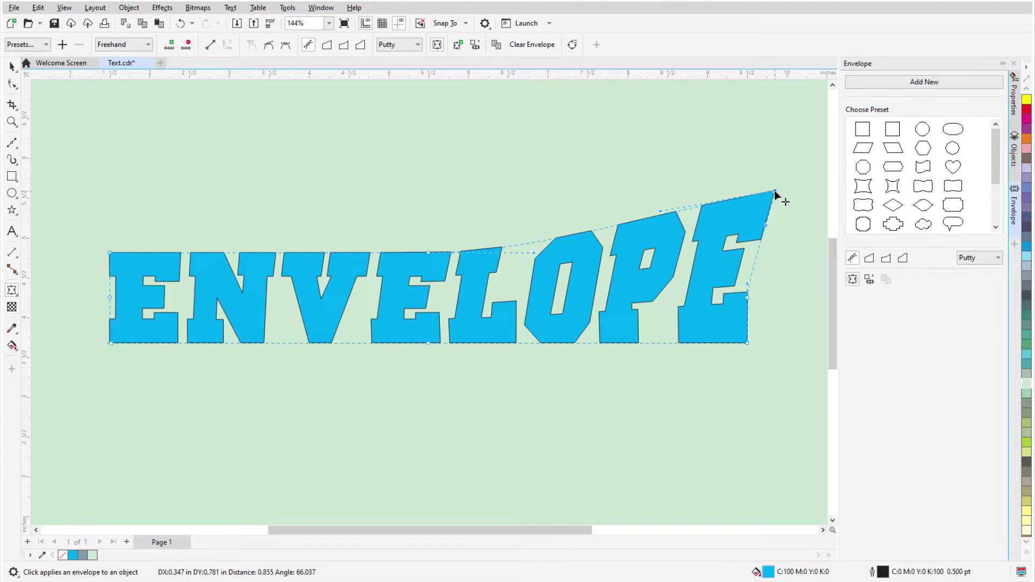
{"action": "left_click_drag", "start_coordinate": [649, 201], "coordinate": [652, 181]}
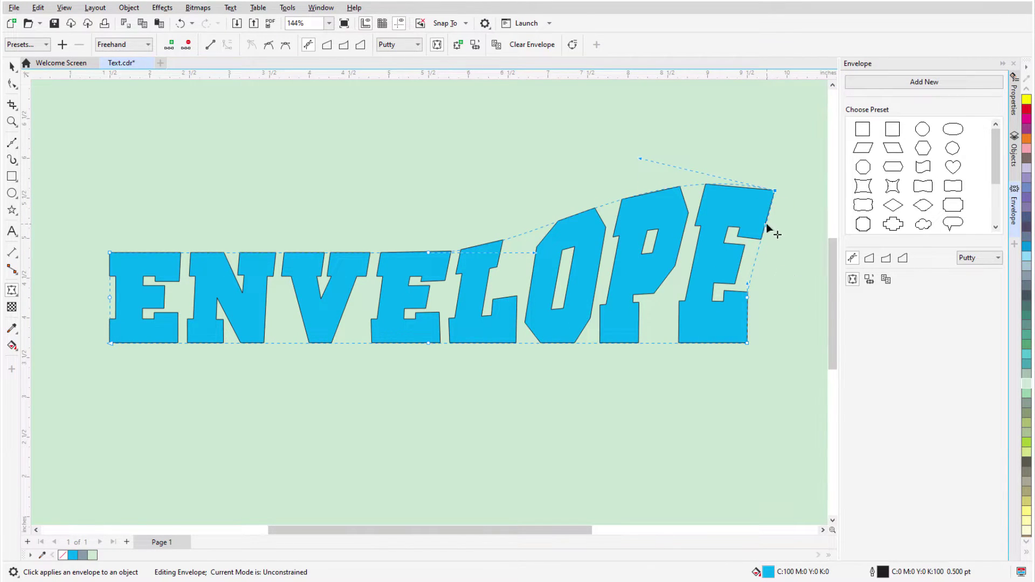
{"action": "left_click_drag", "start_coordinate": [765, 223], "coordinate": [802, 256]}
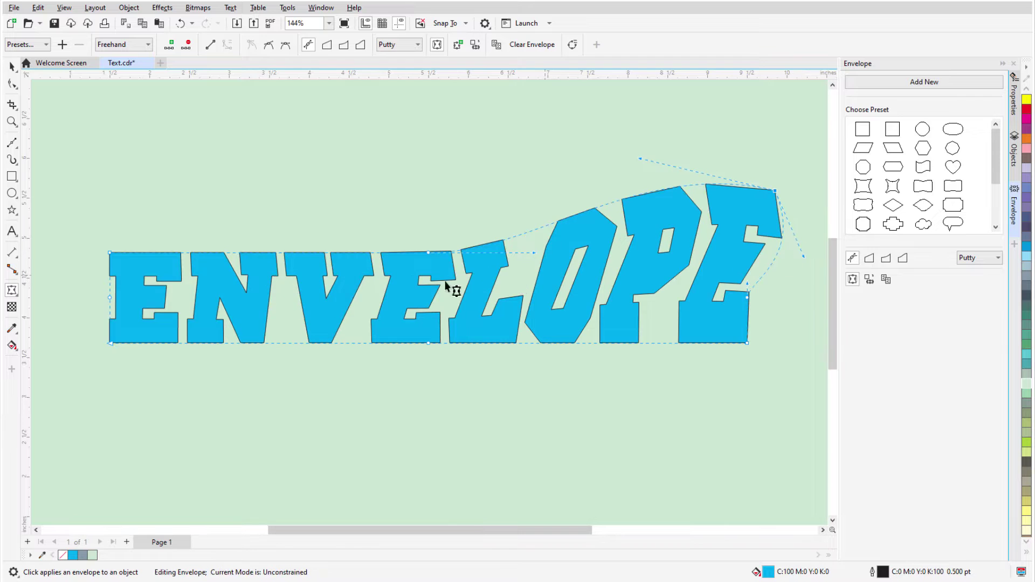
{"action": "left_click", "coordinate": [111, 253]}
{"action": "left_click", "coordinate": [269, 44]}
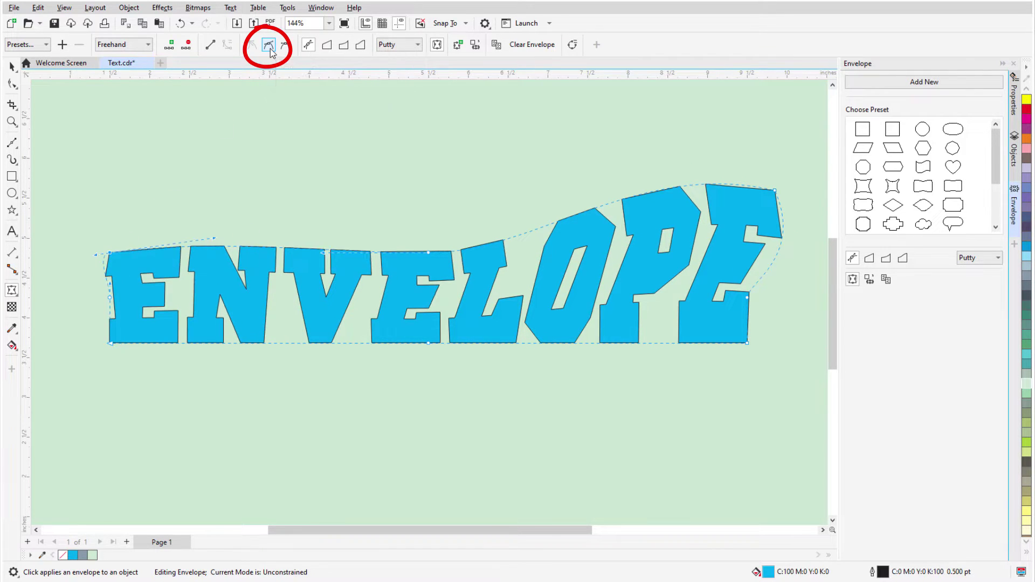
{"action": "left_click_drag", "start_coordinate": [216, 233], "coordinate": [207, 192]}
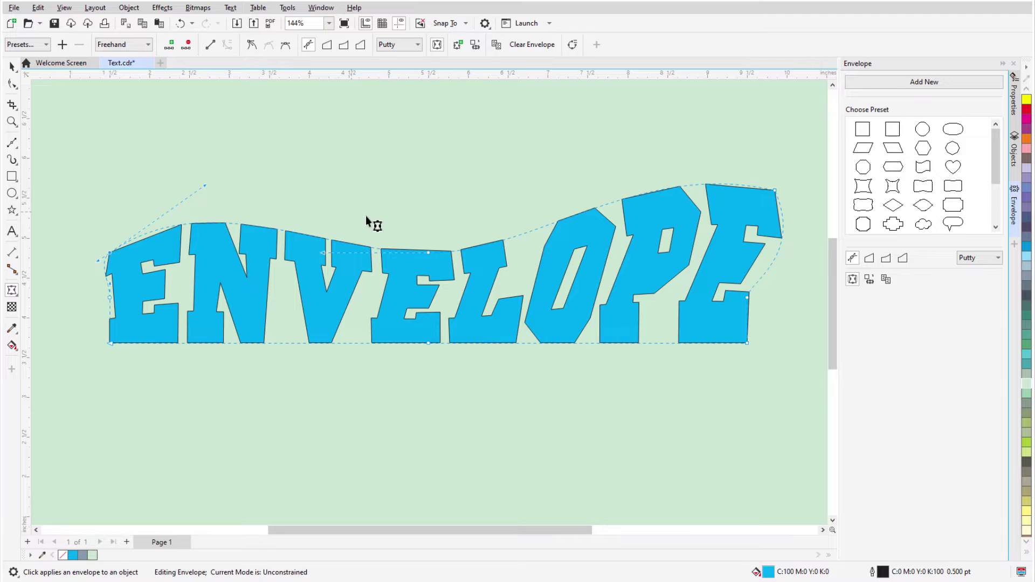
{"action": "left_click", "coordinate": [428, 339]}
{"action": "left_click", "coordinate": [251, 45]}
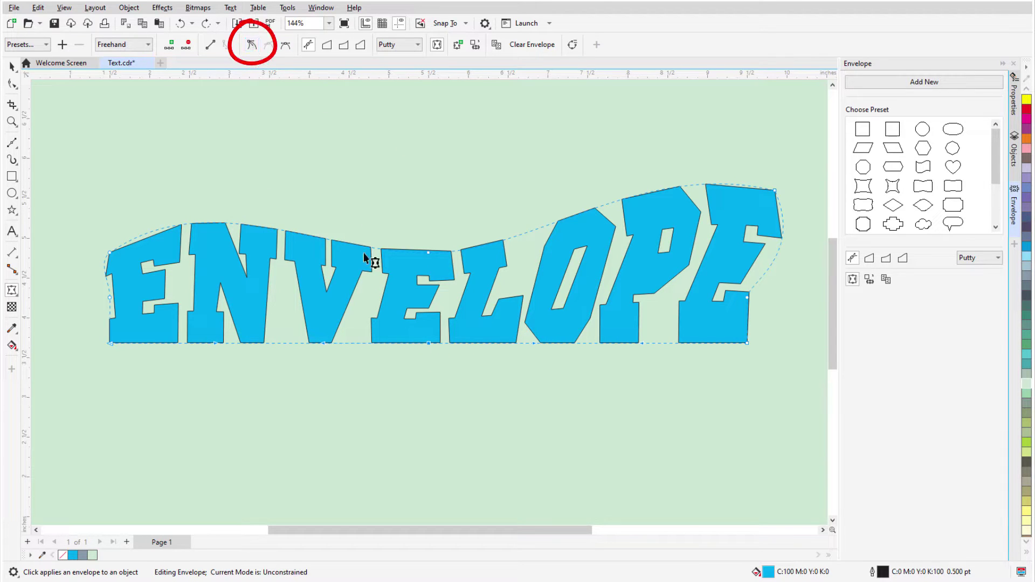
{"action": "left_click_drag", "start_coordinate": [534, 344], "coordinate": [531, 409]}
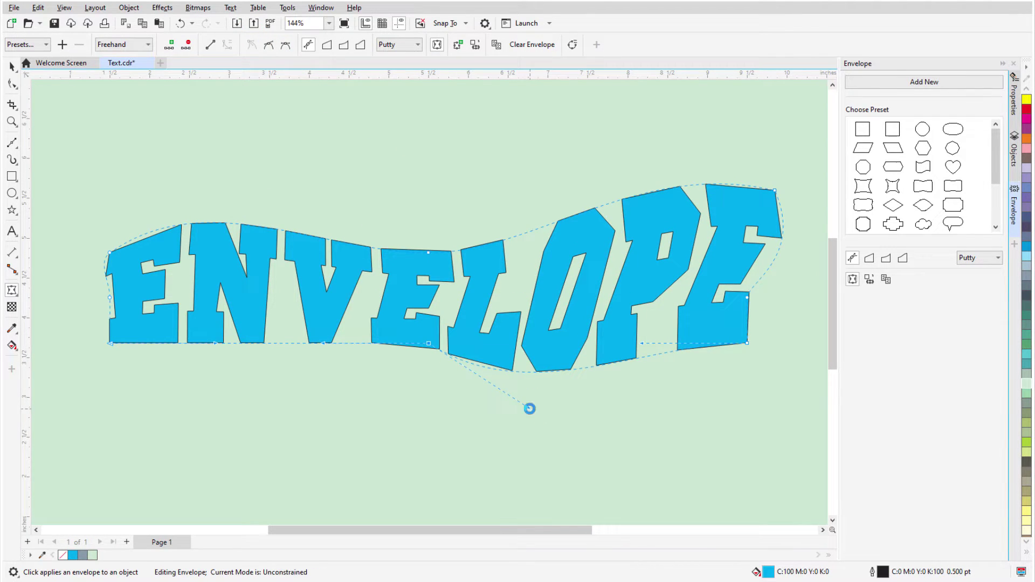
{"action": "left_click_drag", "start_coordinate": [323, 344], "coordinate": [348, 422]}
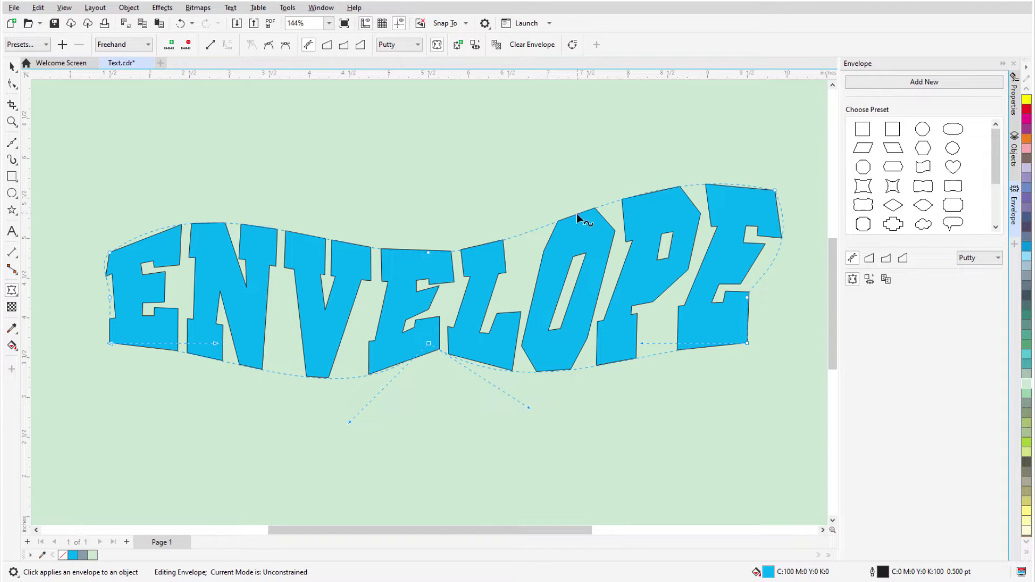
{"action": "left_click_drag", "start_coordinate": [577, 215], "coordinate": [573, 200]}
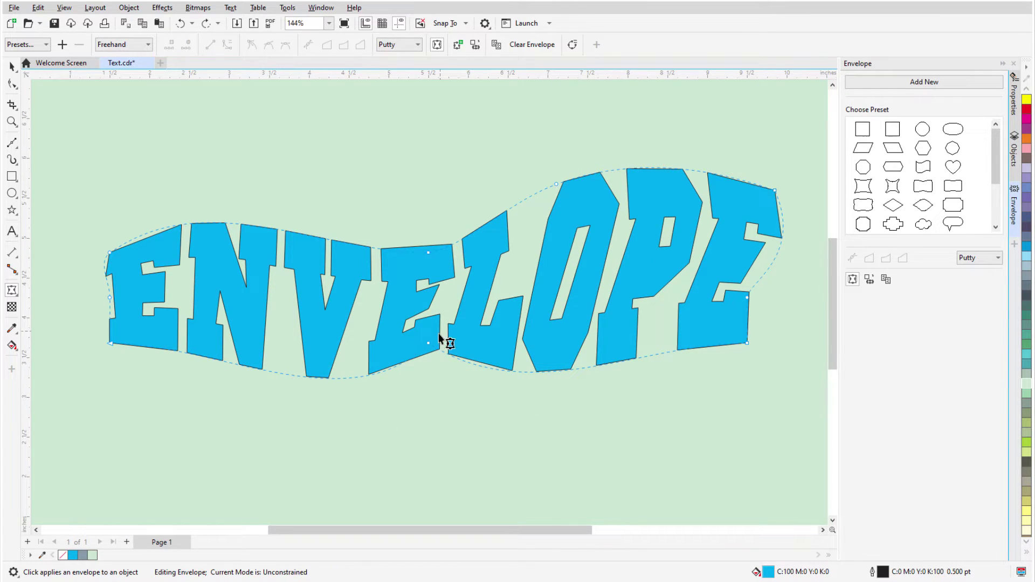
{"action": "key", "text": "ctrl+z"}
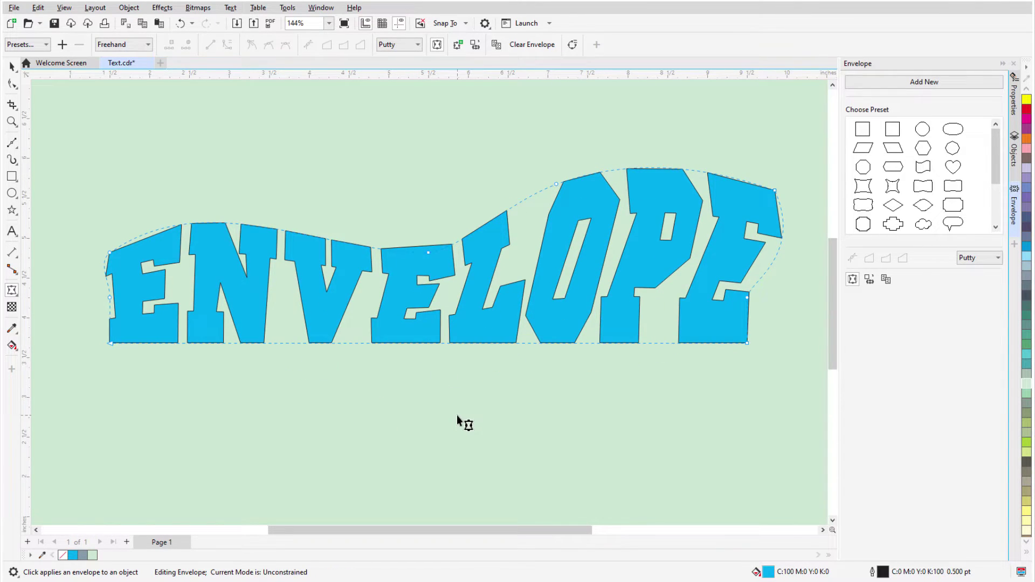
{"action": "left_click_drag", "start_coordinate": [86, 214], "coordinate": [132, 364]}
{"action": "left_click", "coordinate": [268, 44]}
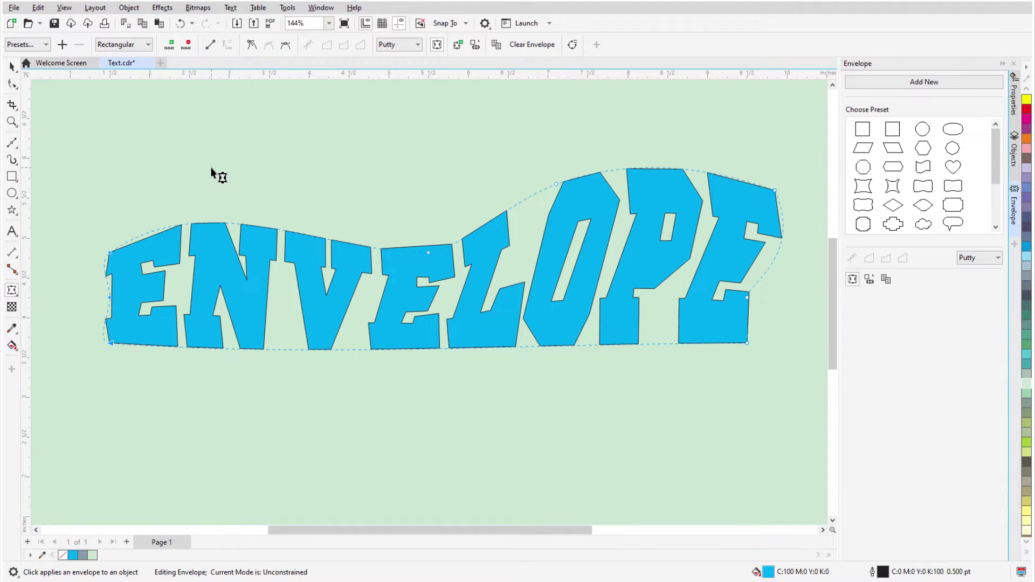
{"action": "left_click_drag", "start_coordinate": [110, 252], "coordinate": [64, 195]}
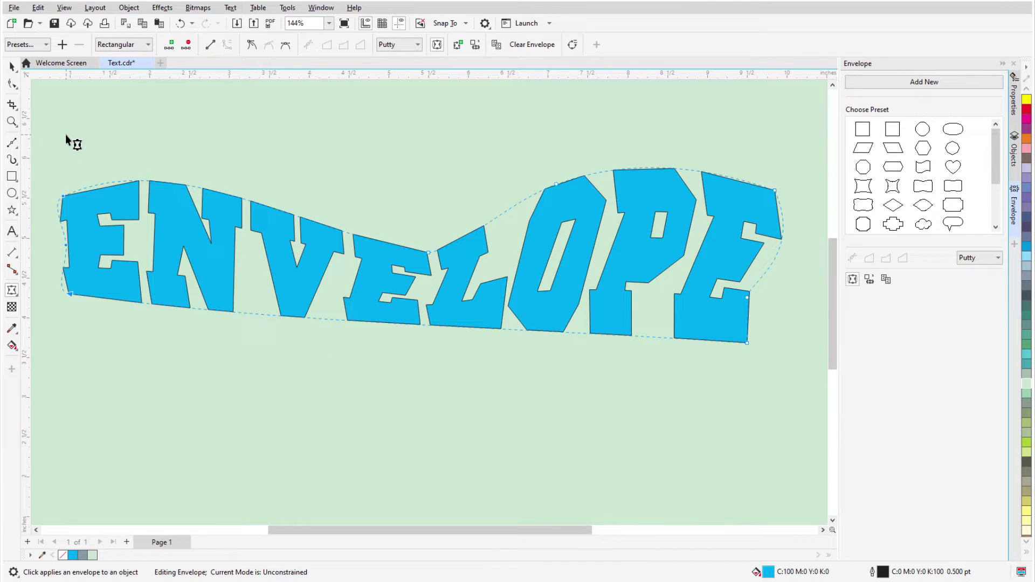
{"action": "left_click_drag", "start_coordinate": [337, 115], "coordinate": [701, 276]}
{"action": "left_click_drag", "start_coordinate": [776, 251], "coordinate": [784, 254]}
{"action": "left_click", "coordinate": [171, 47]}
{"action": "left_click_drag", "start_coordinate": [522, 203], "coordinate": [528, 157]}
{"action": "left_click_drag", "start_coordinate": [297, 149], "coordinate": [493, 258]}
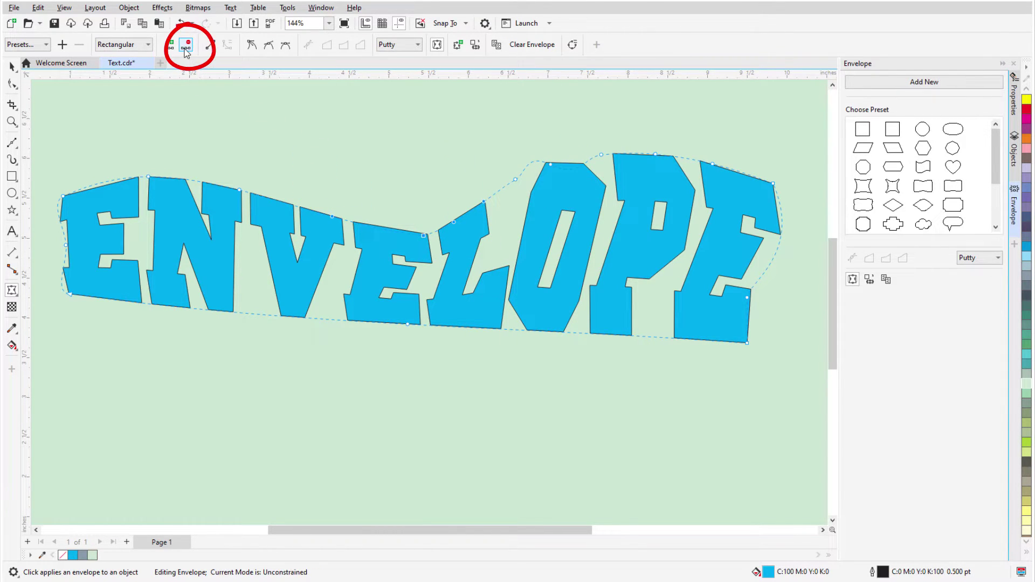
{"action": "key", "text": "Delete"}
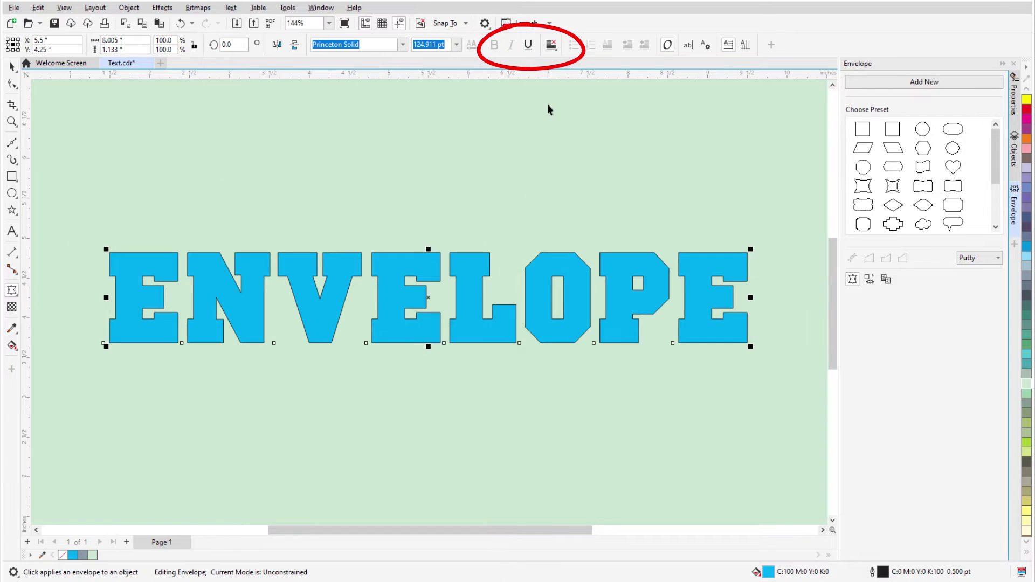
{"action": "key", "text": "space"}
- Drag the SPECIAL DELIVERY ribbon's Straight Line envelope corners to match the box's front face
{"action": "left_click", "coordinate": [551, 128]}
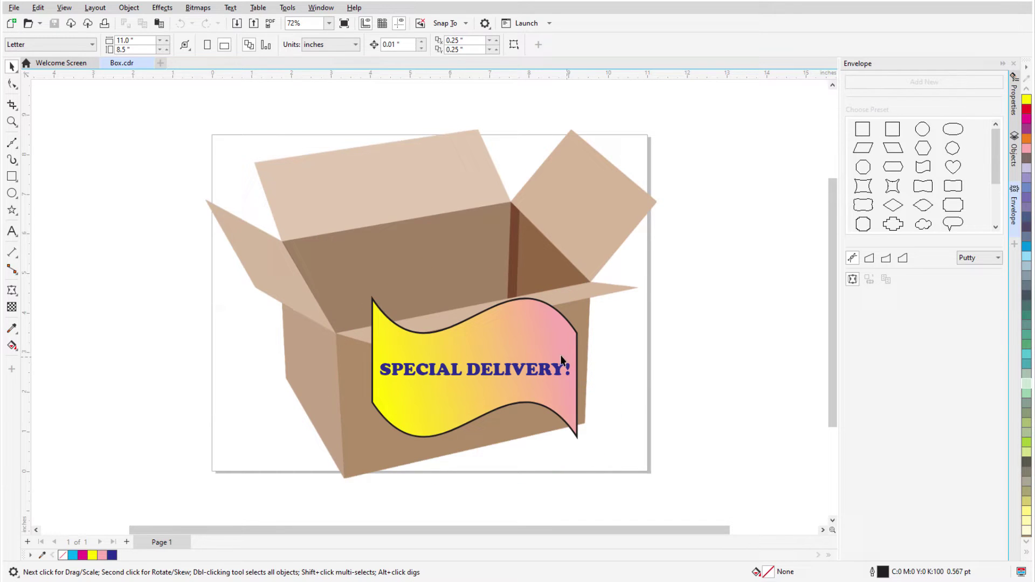
{"action": "left_click", "coordinate": [532, 342]}
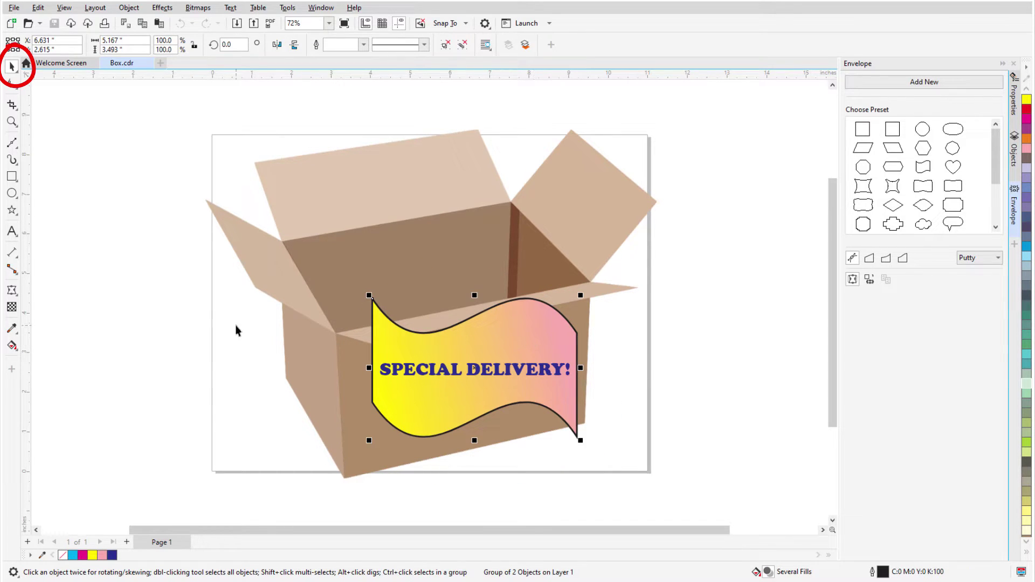
{"action": "left_click", "coordinate": [13, 291]}
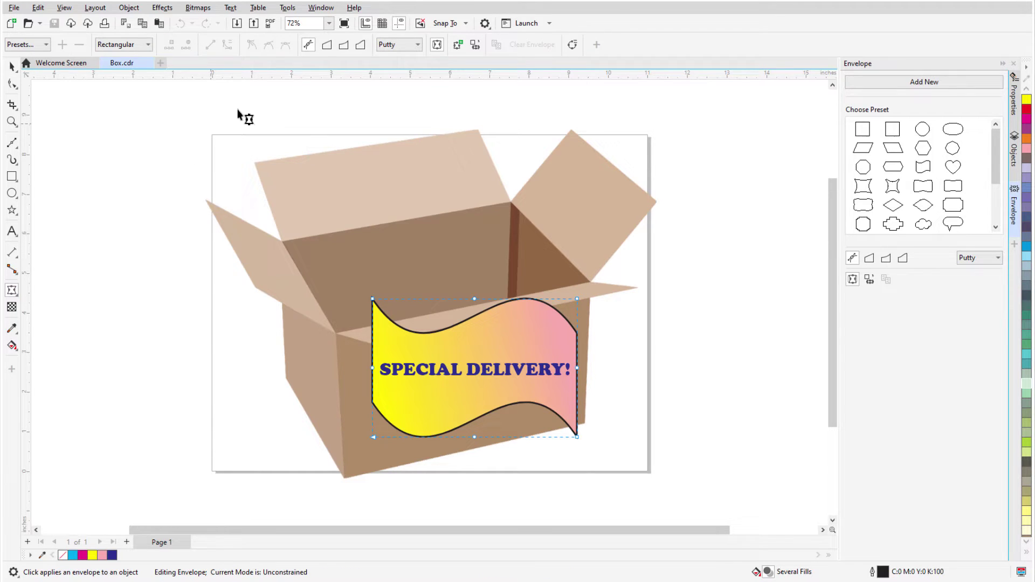
{"action": "left_click", "coordinate": [327, 45]}
{"action": "left_click_drag", "start_coordinate": [373, 298], "coordinate": [373, 338]}
{"action": "left_click_drag", "start_coordinate": [374, 437], "coordinate": [372, 492]}
{"action": "left_click_drag", "start_coordinate": [373, 338], "coordinate": [340, 337]}
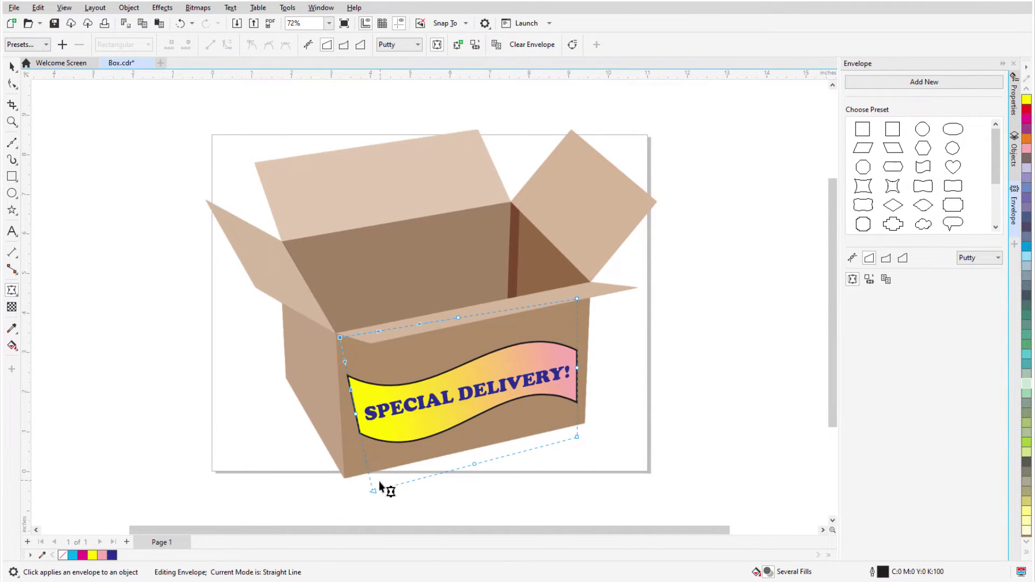
{"action": "left_click_drag", "start_coordinate": [374, 490], "coordinate": [350, 492]}
{"action": "mouse_move", "coordinate": [577, 298]}
{"action": "left_mouse_down"}
{"action": "mouse_move", "coordinate": [589, 302]}
{"action": "mouse_move", "coordinate": [584, 286]}
{"action": "left_mouse_up"}
{"action": "key", "text": "space"}
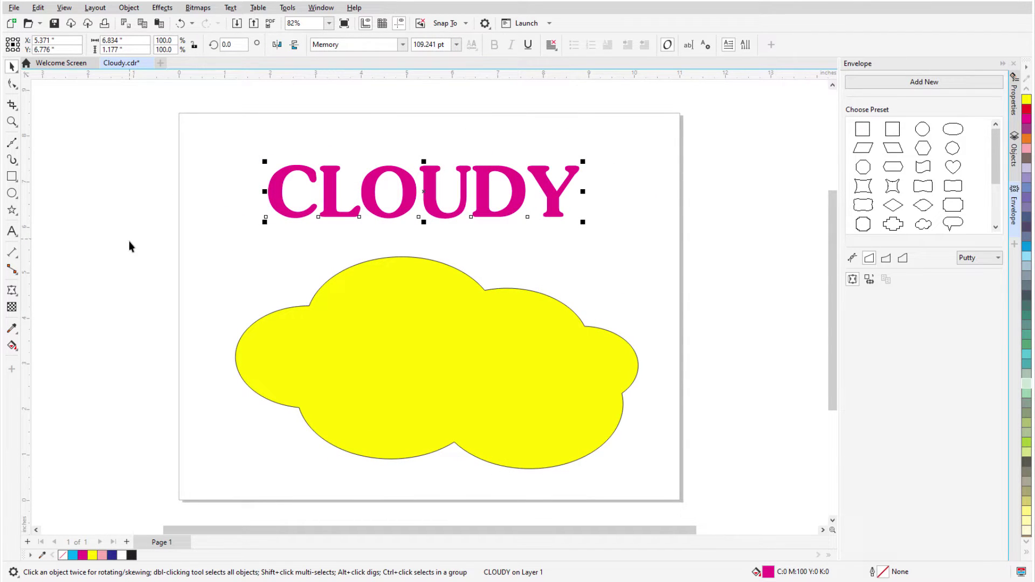
- Try the Circular, Push Down, flag and heart envelope presets on CLOUDY, then clear the envelope
{"action": "left_click", "coordinate": [12, 290]}
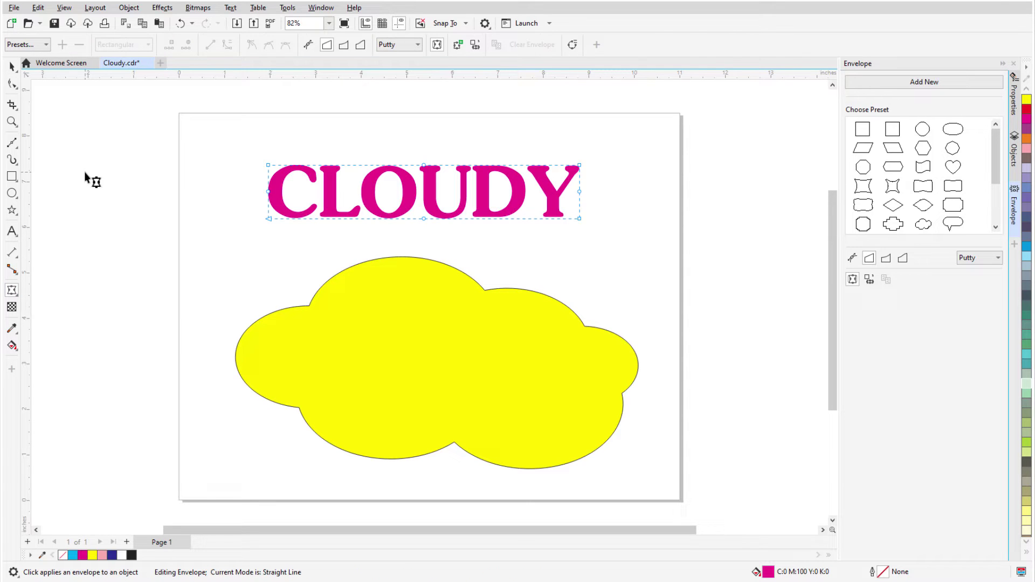
{"action": "left_click", "coordinate": [45, 44]}
{"action": "left_click", "coordinate": [41, 59]}
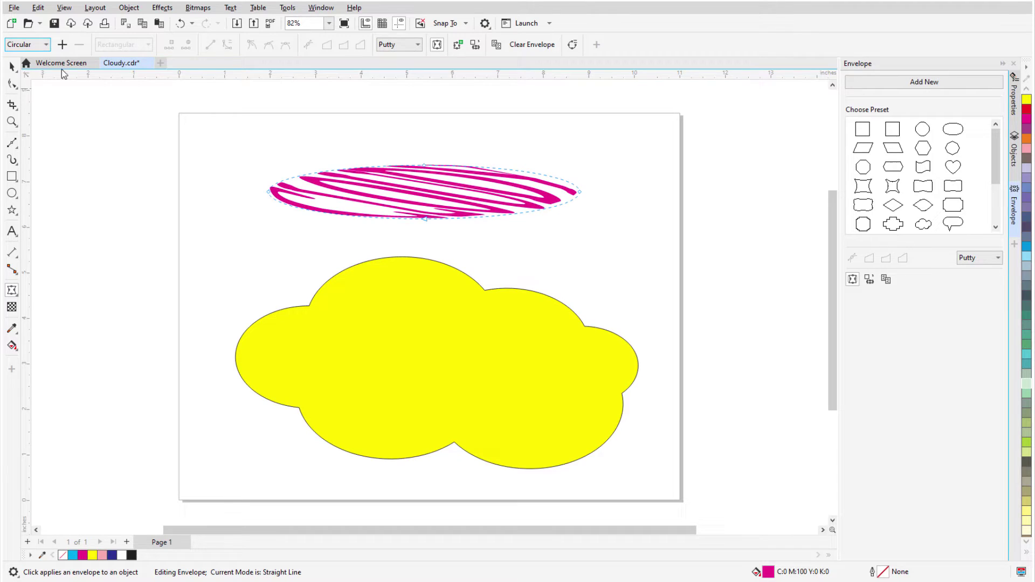
{"action": "left_click", "coordinate": [45, 45]}
{"action": "left_click", "coordinate": [49, 104]}
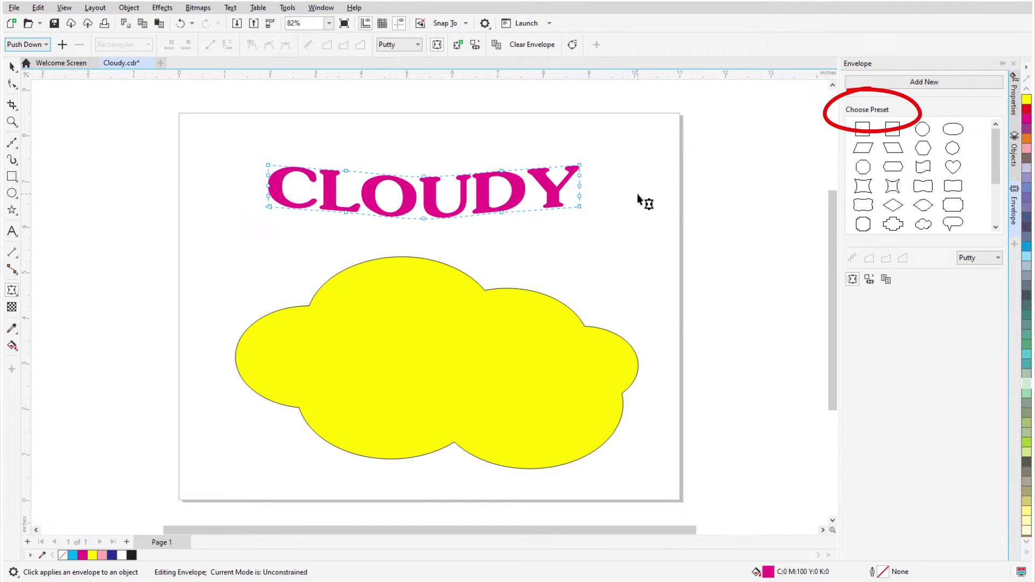
{"action": "left_click", "coordinate": [922, 178]}
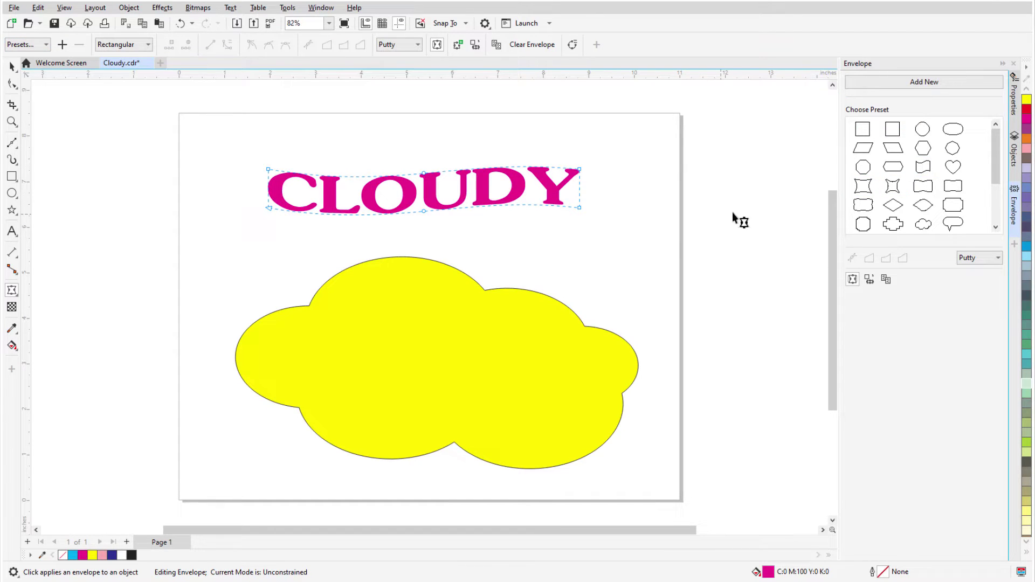
{"action": "left_click", "coordinate": [950, 170]}
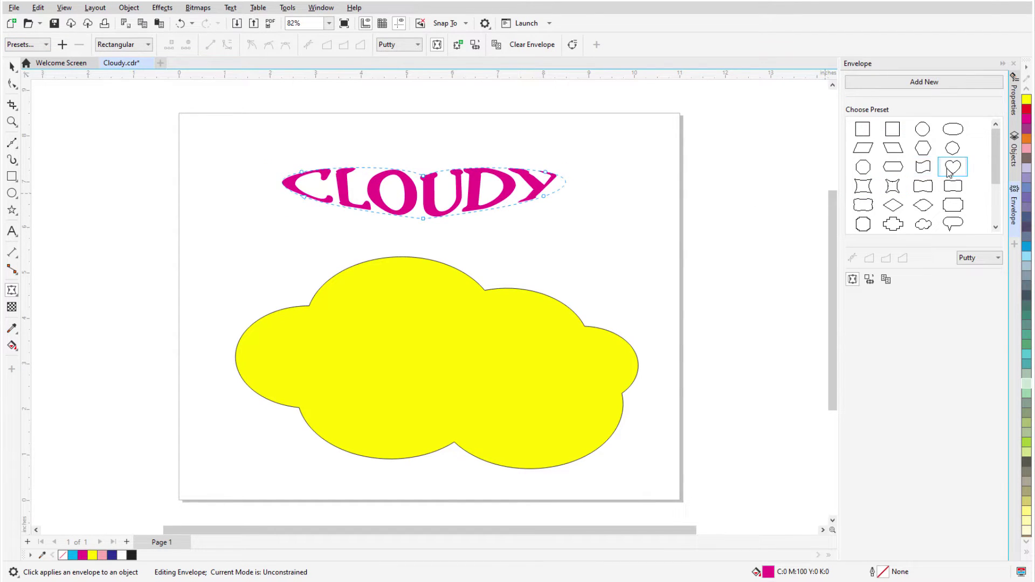
{"action": "left_click", "coordinate": [532, 44]}
- Create CLOUDY's envelope from the yellow cloud shape
{"action": "left_click", "coordinate": [12, 290]}
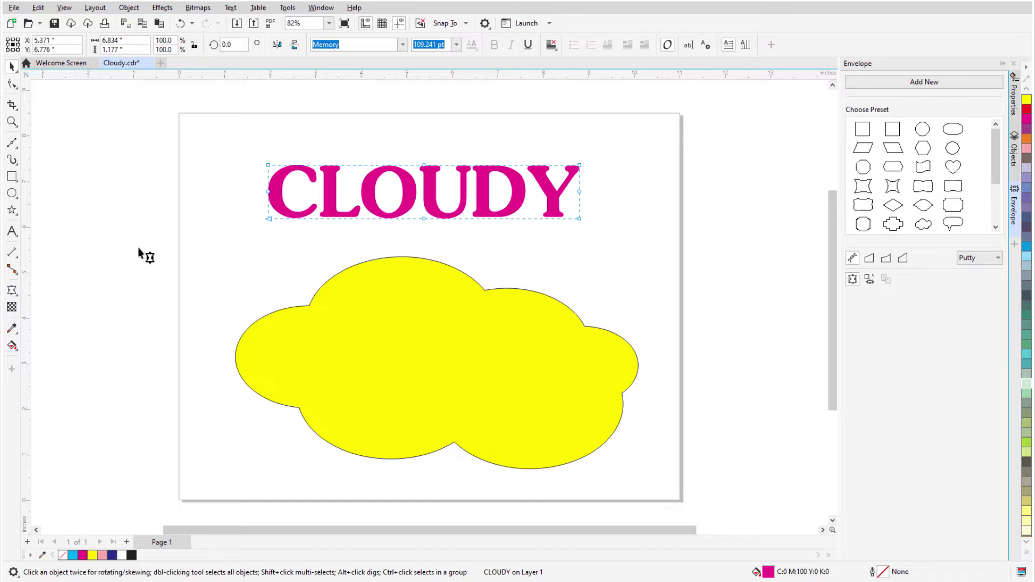
{"action": "left_click", "coordinate": [475, 45]}
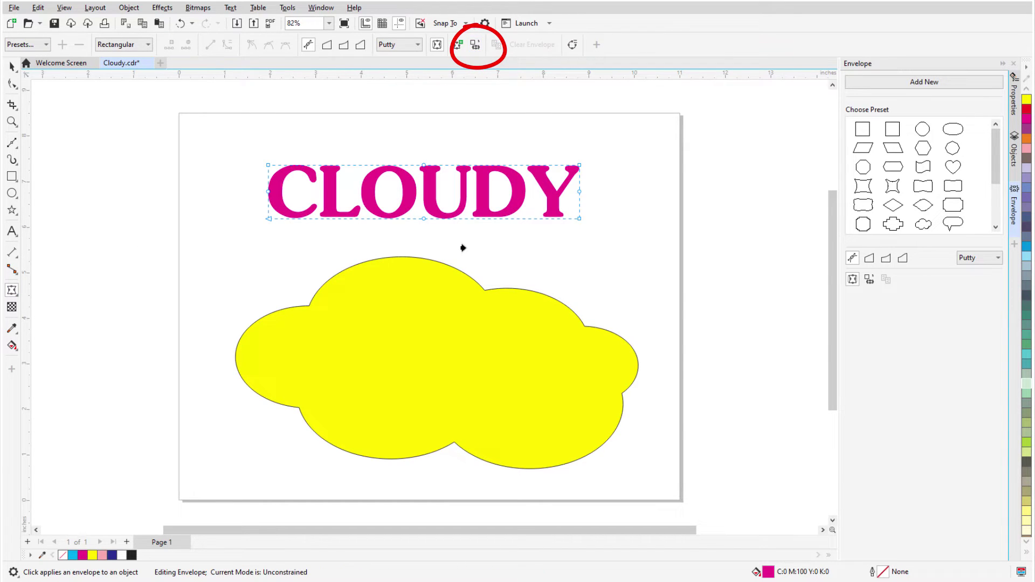
{"action": "left_click", "coordinate": [453, 319]}
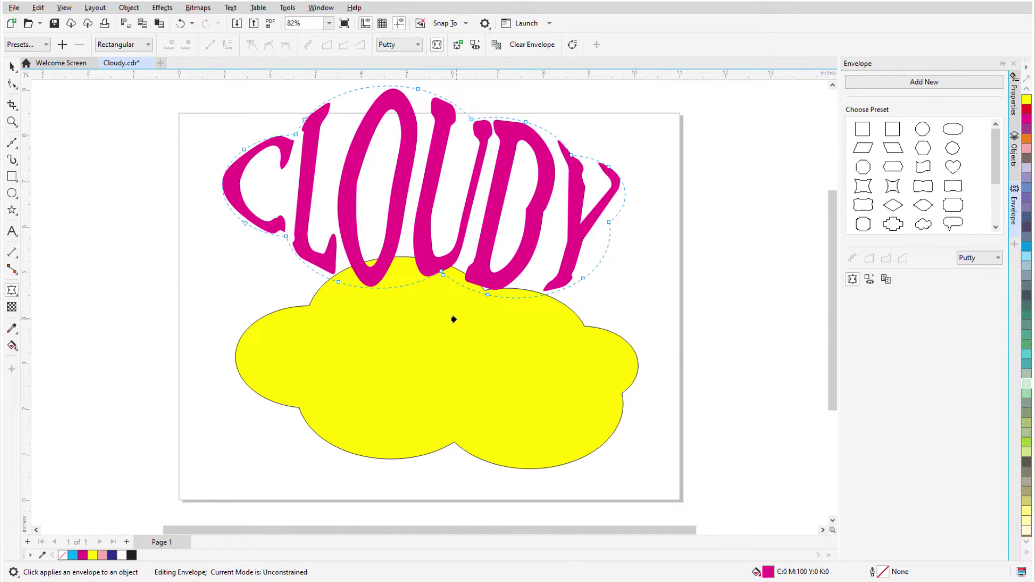
- Cycle CLOUDY's envelope through Original, Putty and Horizontal mapping, ending on Vertical
{"action": "left_click", "coordinate": [417, 47]}
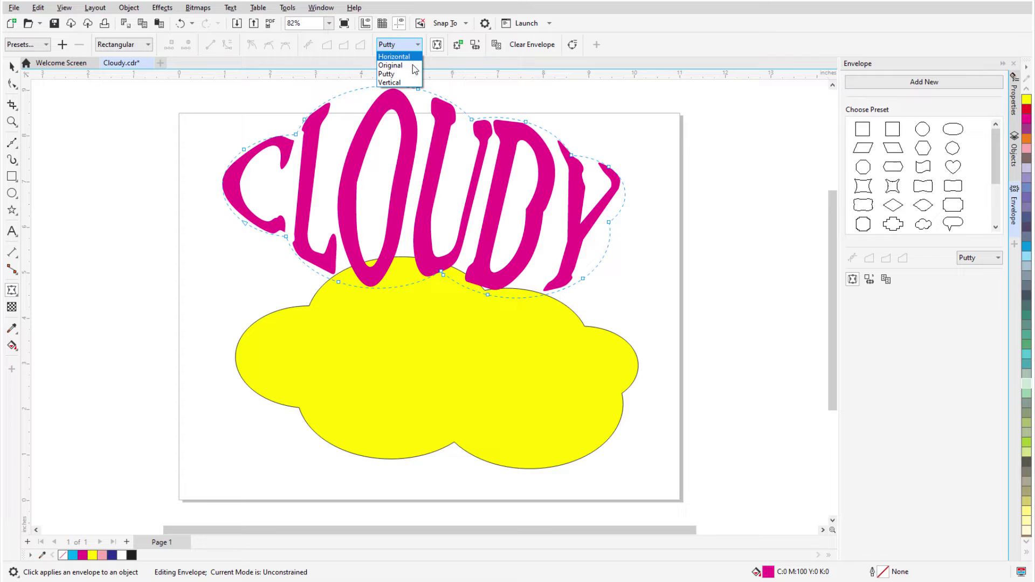
{"action": "left_click", "coordinate": [401, 56]}
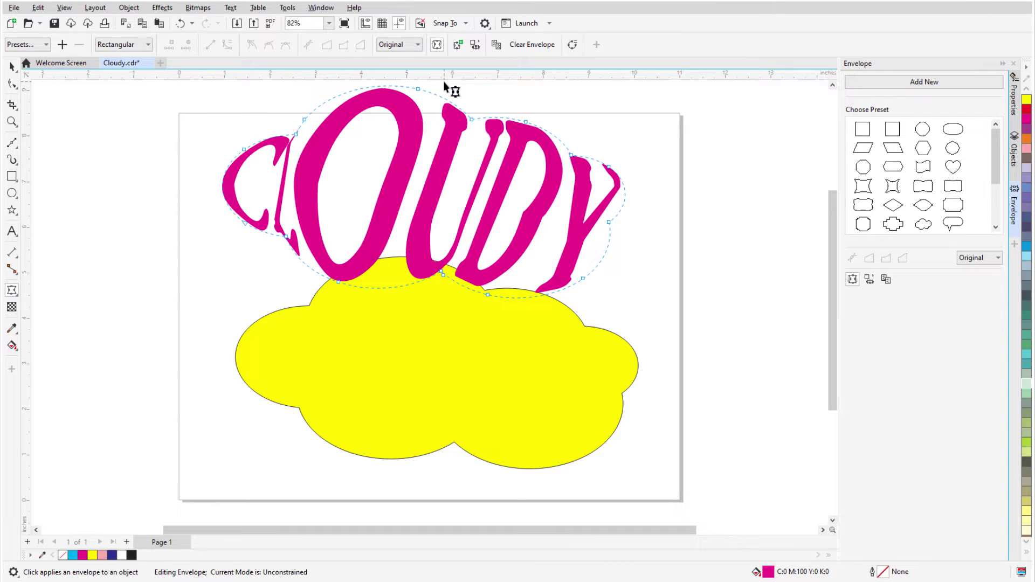
{"action": "left_click", "coordinate": [418, 45]}
{"action": "left_click", "coordinate": [413, 74]}
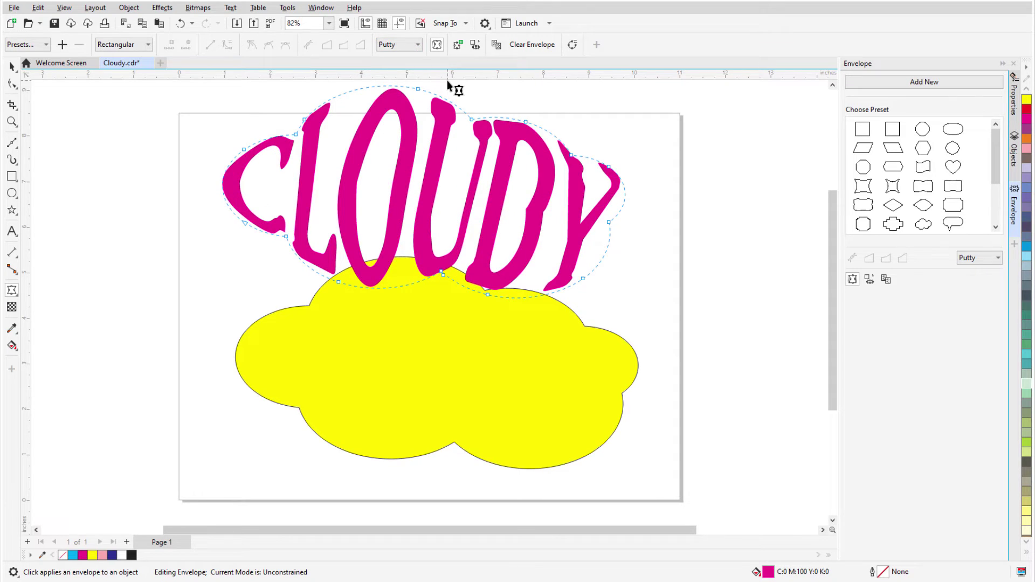
{"action": "left_click", "coordinate": [417, 45]}
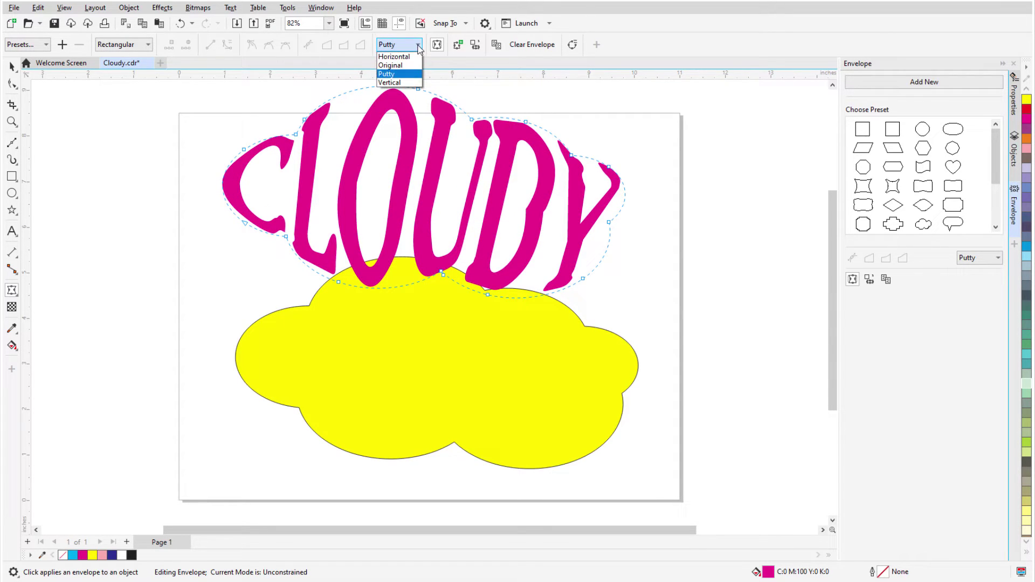
{"action": "left_click", "coordinate": [409, 56]}
{"action": "left_click", "coordinate": [417, 44]}
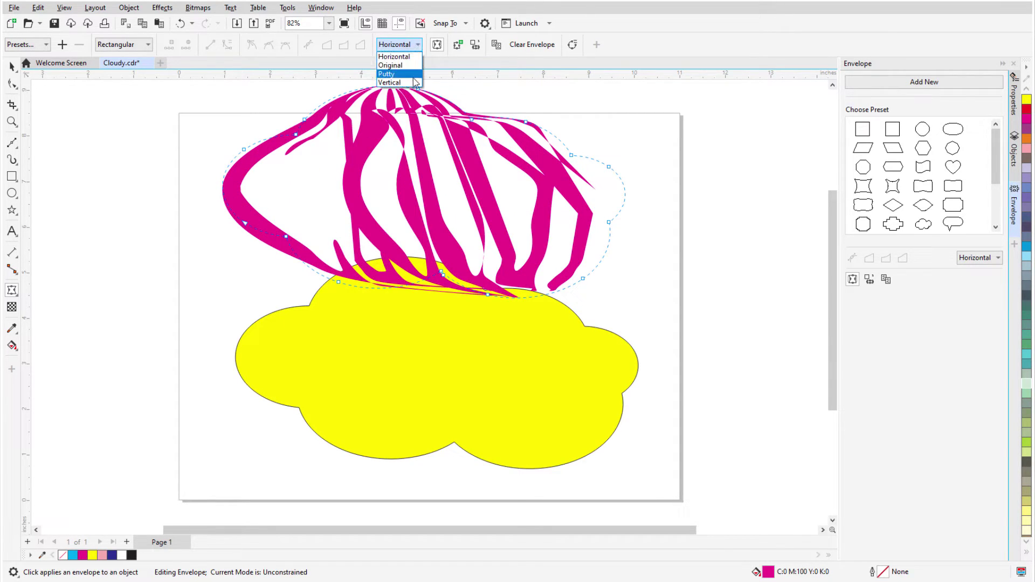
{"action": "left_click", "coordinate": [413, 79]}
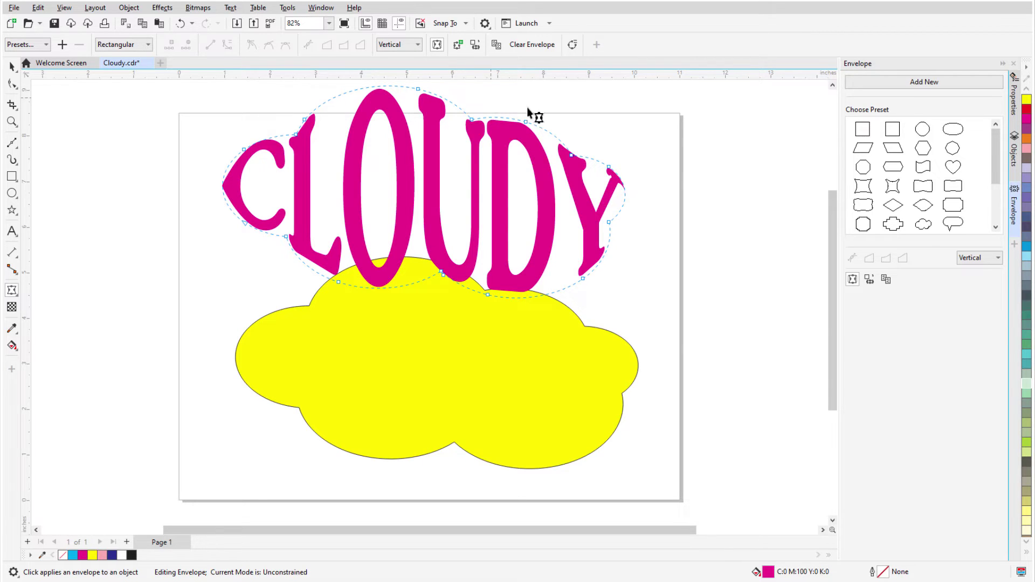
- Select the yellow cloud alone and delete it, leaving the cloud-shaped CLOUDY text
{"action": "key", "text": "space"}
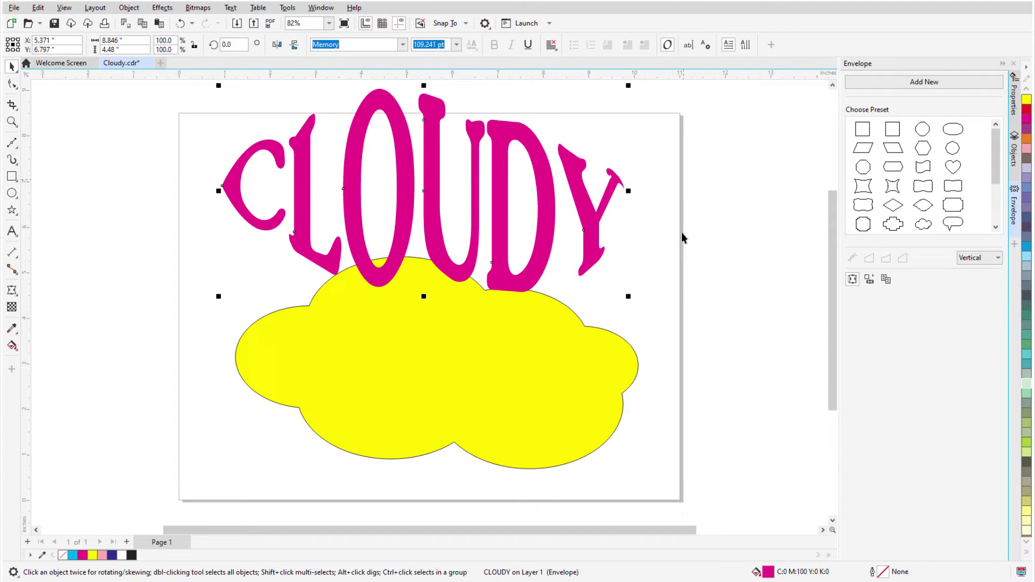
{"action": "left_click", "coordinate": [553, 376], "text": "shift"}
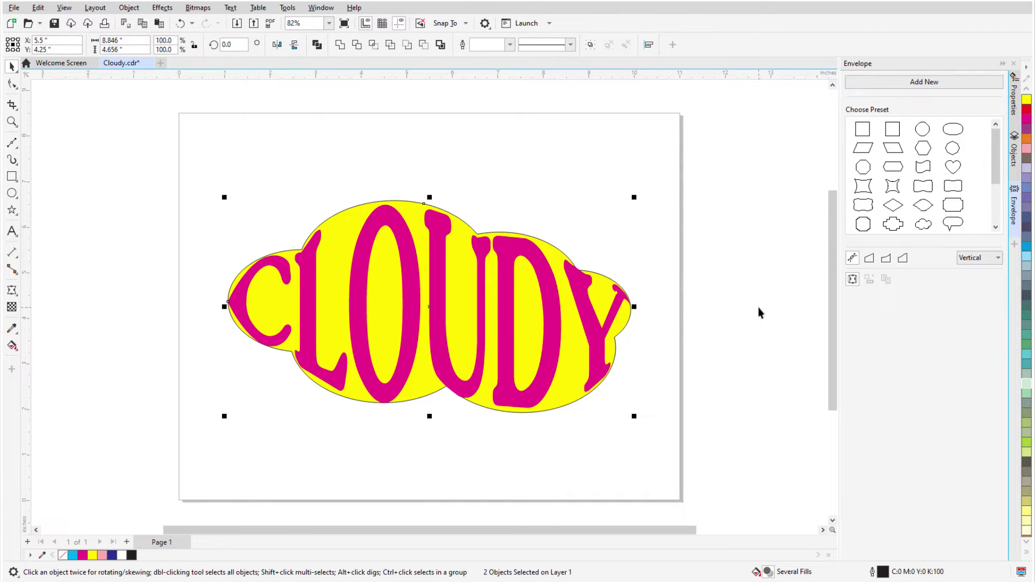
{"action": "left_click", "coordinate": [565, 263]}
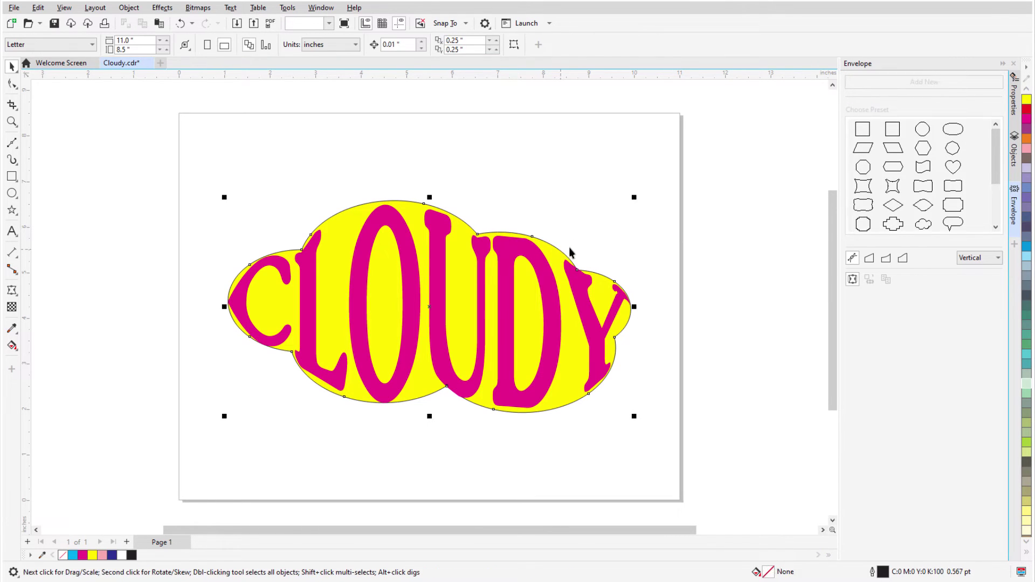
{"action": "key", "text": "Delete"}
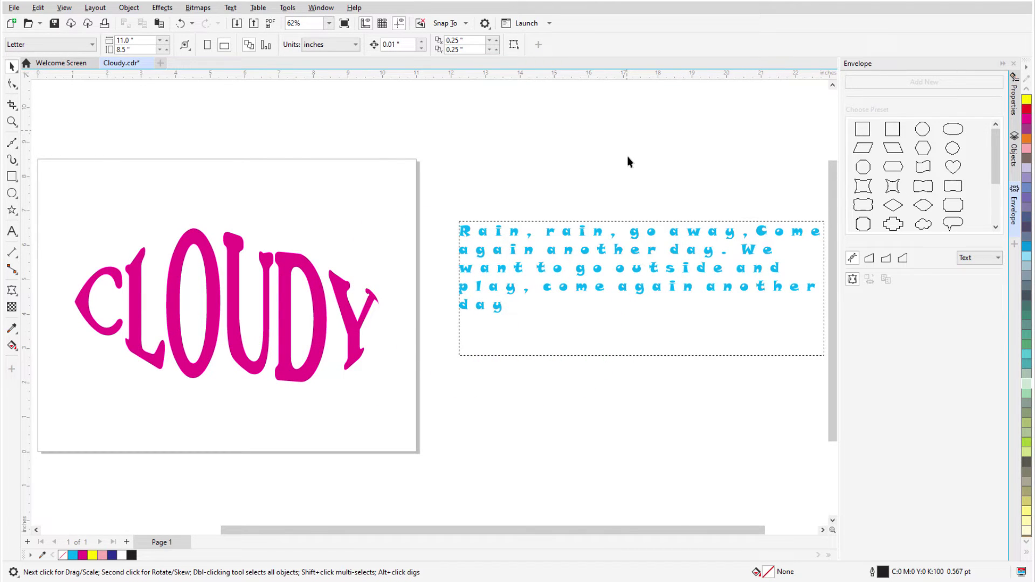
- Copy CLOUDY's cloud envelope onto the rain rhyme paragraph text
{"action": "left_click", "coordinate": [600, 251]}
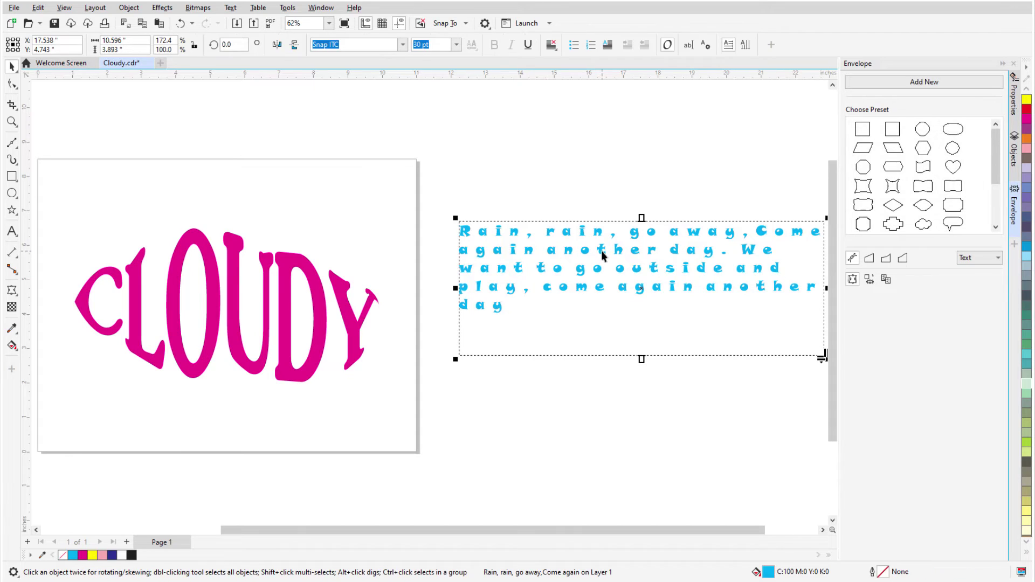
{"action": "left_click", "coordinate": [11, 290]}
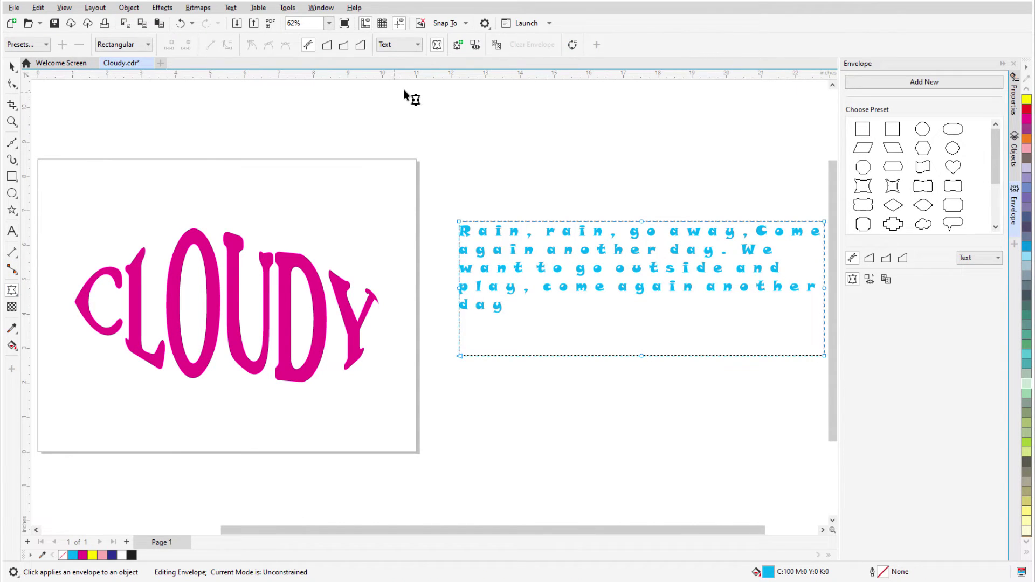
{"action": "left_click", "coordinate": [496, 46]}
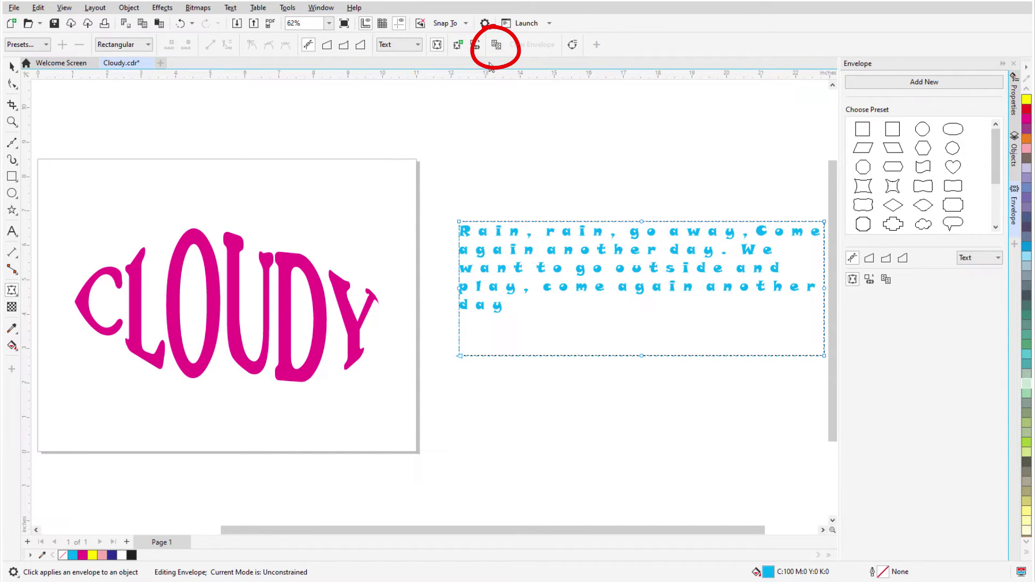
{"action": "left_click", "coordinate": [311, 284]}
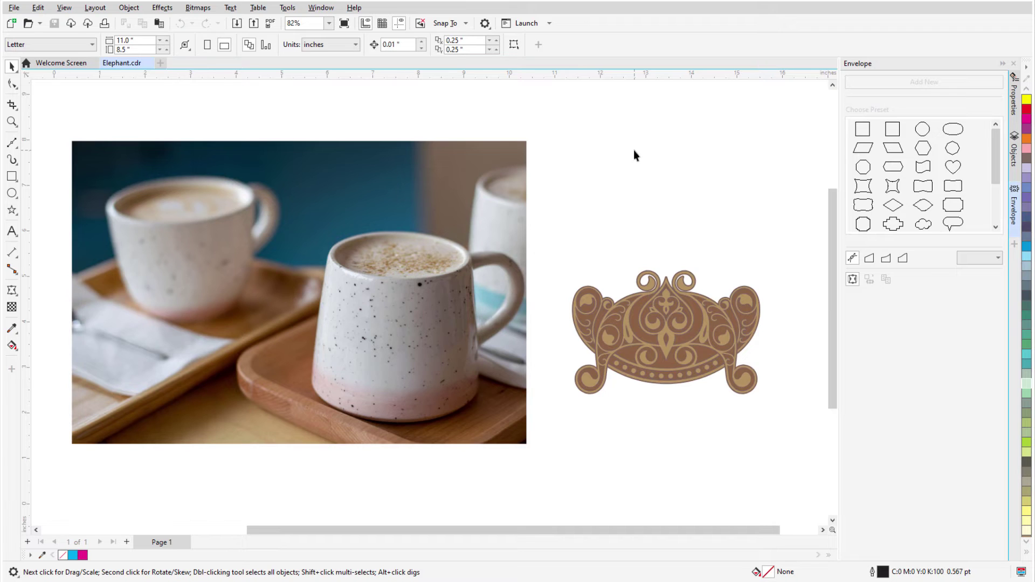
- Move the brown ornament onto the mug photo, shrink it to about 23.9 percent, and center it on the front
{"action": "left_click", "coordinate": [674, 341]}
{"action": "left_click_drag", "start_coordinate": [674, 341], "coordinate": [407, 335]}
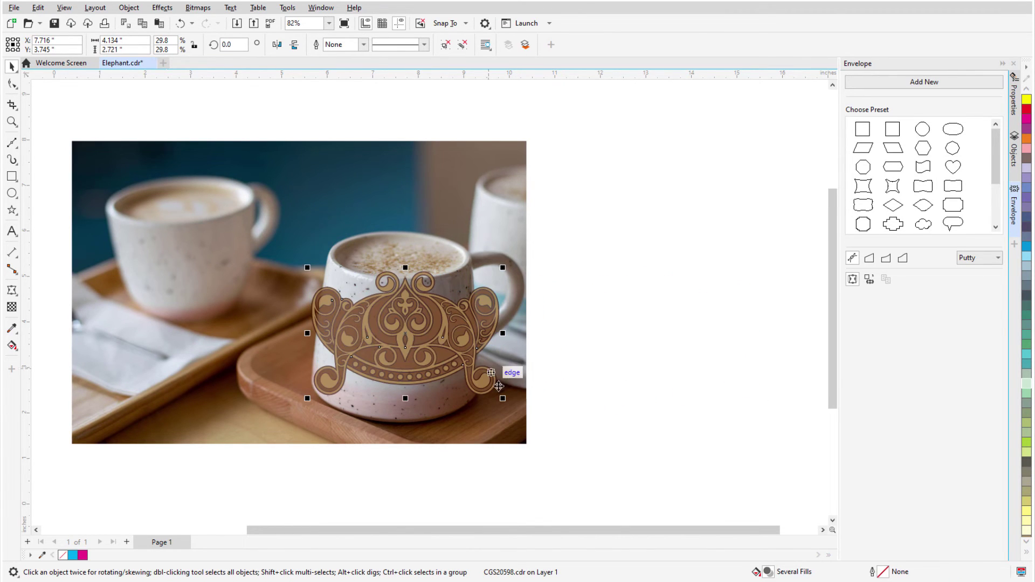
{"action": "left_click_drag", "start_coordinate": [503, 399], "coordinate": [465, 374]}
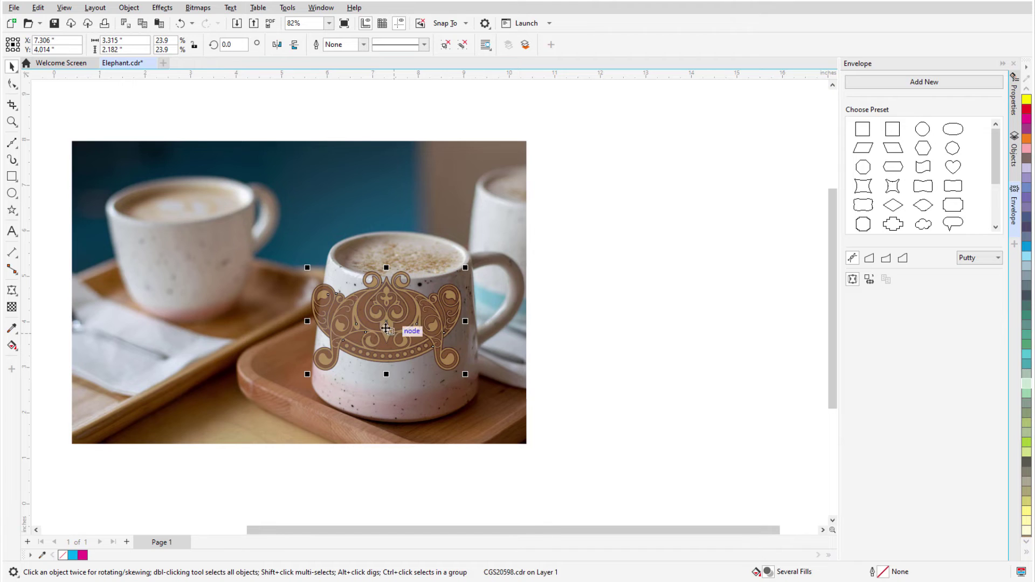
{"action": "left_click_drag", "start_coordinate": [382, 322], "coordinate": [392, 338]}
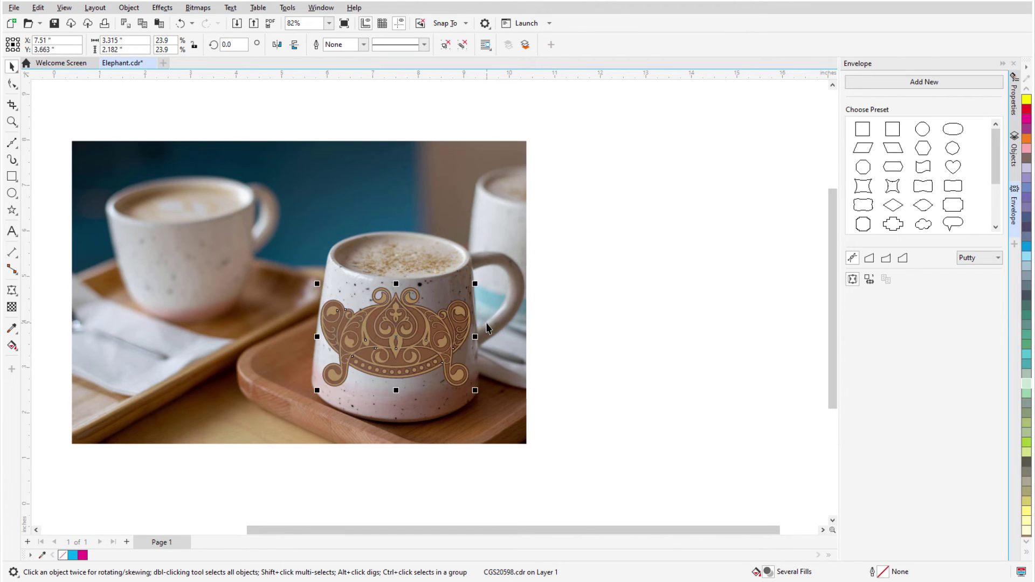
- Put a Putty-mode envelope on the ornament, delete extra nodes, and drag its corners to match the mug's taper
{"action": "left_click", "coordinate": [12, 290]}
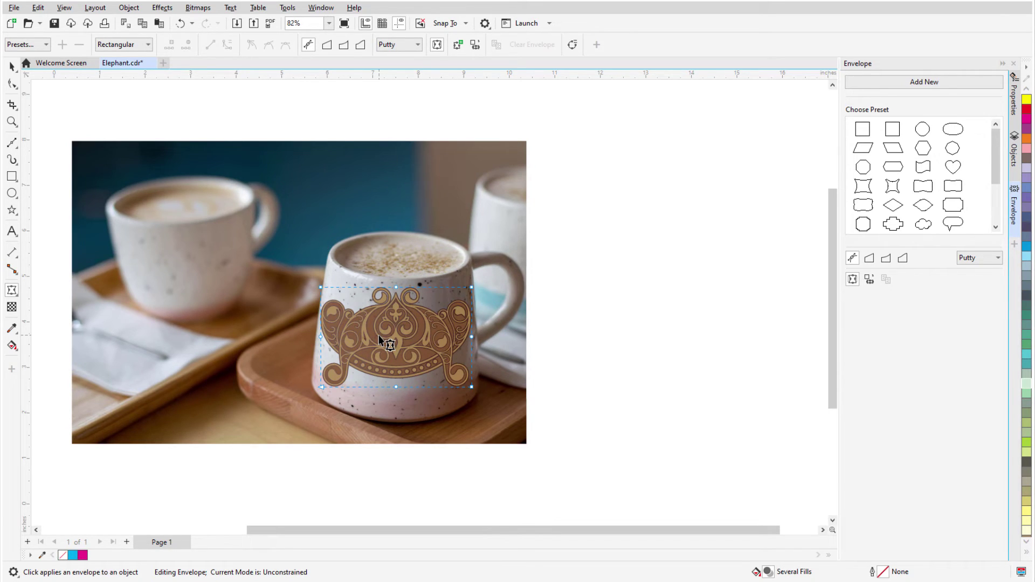
{"action": "key", "text": "Delete"}
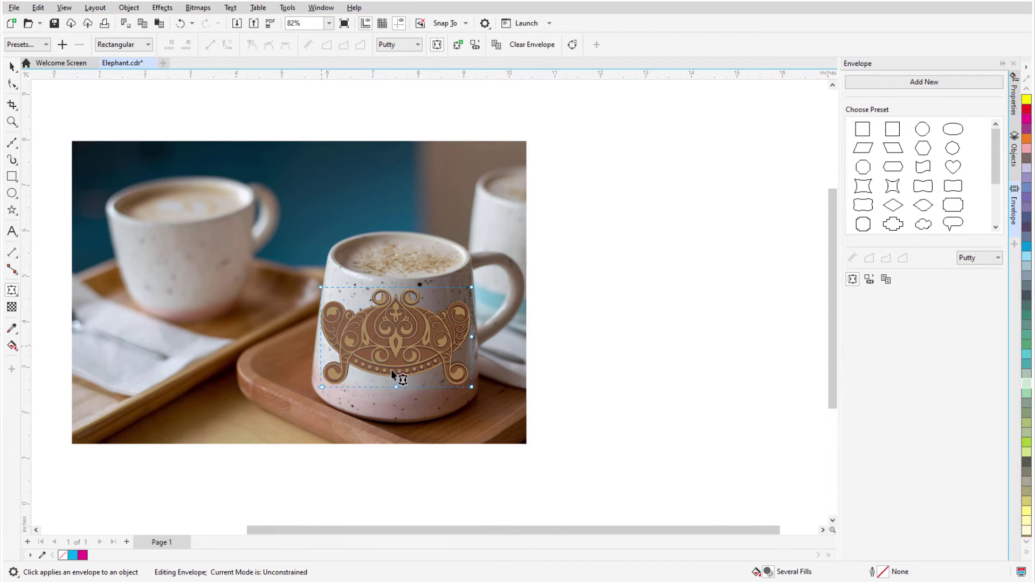
{"action": "scroll", "coordinate": [393, 343], "scroll_direction": "up", "scroll_amount": 2}
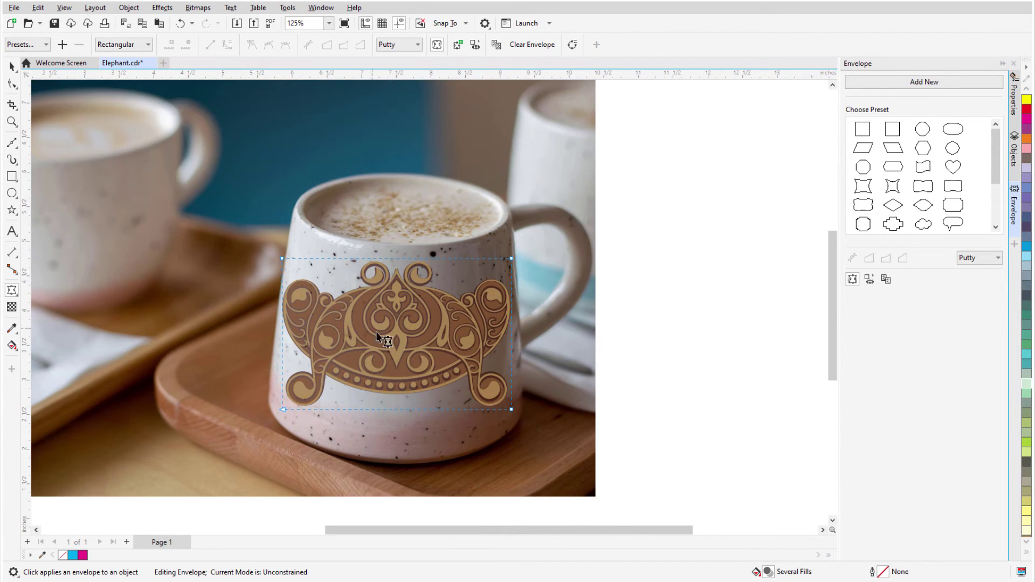
{"action": "left_click_drag", "start_coordinate": [282, 260], "coordinate": [295, 243]}
{"action": "left_click_drag", "start_coordinate": [282, 409], "coordinate": [278, 405]}
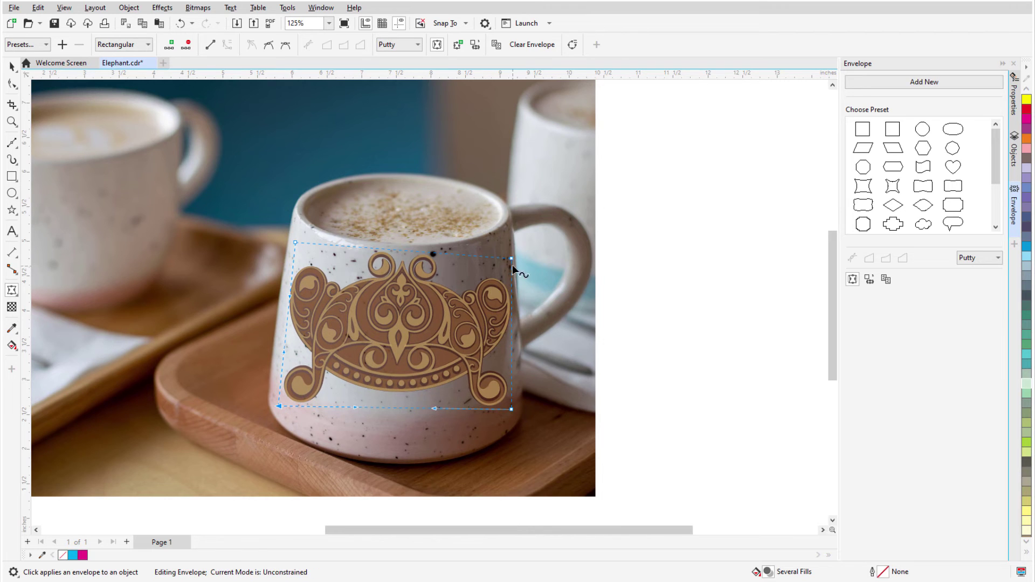
{"action": "left_click_drag", "start_coordinate": [511, 258], "coordinate": [503, 249]}
- Bow the envelope's top and bottom edges to follow the mug's curved surface, then finish editing
{"action": "left_click_drag", "start_coordinate": [364, 245], "coordinate": [370, 277]}
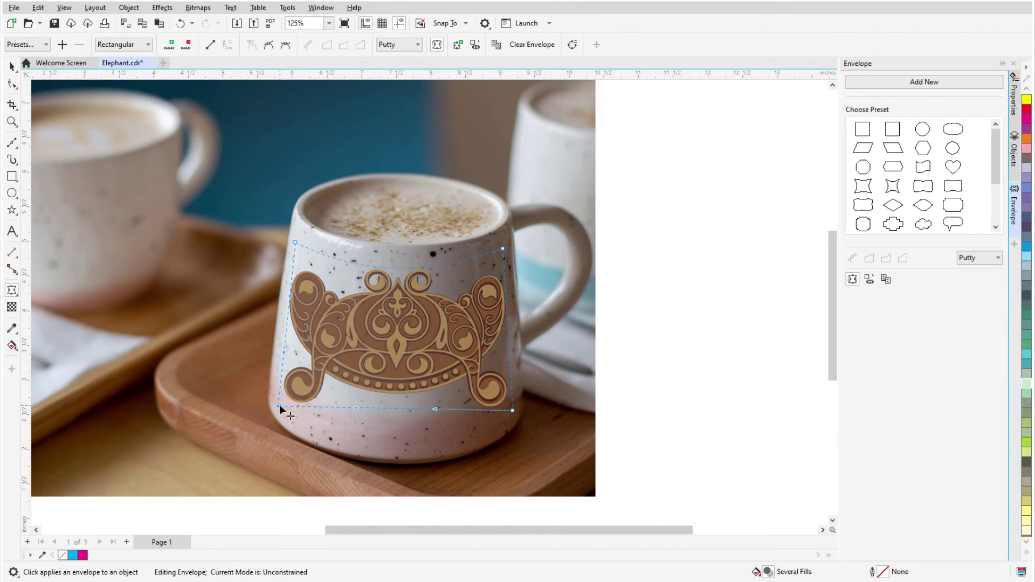
{"action": "left_click_drag", "start_coordinate": [357, 410], "coordinate": [354, 467]}
{"action": "left_click_drag", "start_coordinate": [434, 409], "coordinate": [463, 446]}
{"action": "key", "text": "space"}
{"action": "left_click", "coordinate": [644, 391]}
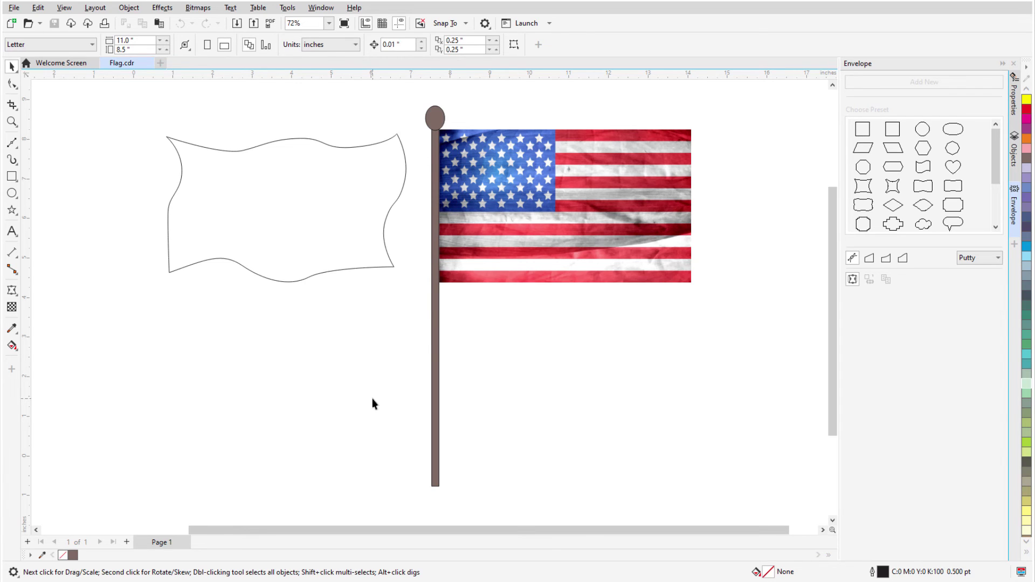
- Apply the wavy outline's envelope to the US flag photo and move the flag snug against the pole
{"action": "left_click", "coordinate": [520, 224]}
{"action": "left_click", "coordinate": [12, 290]}
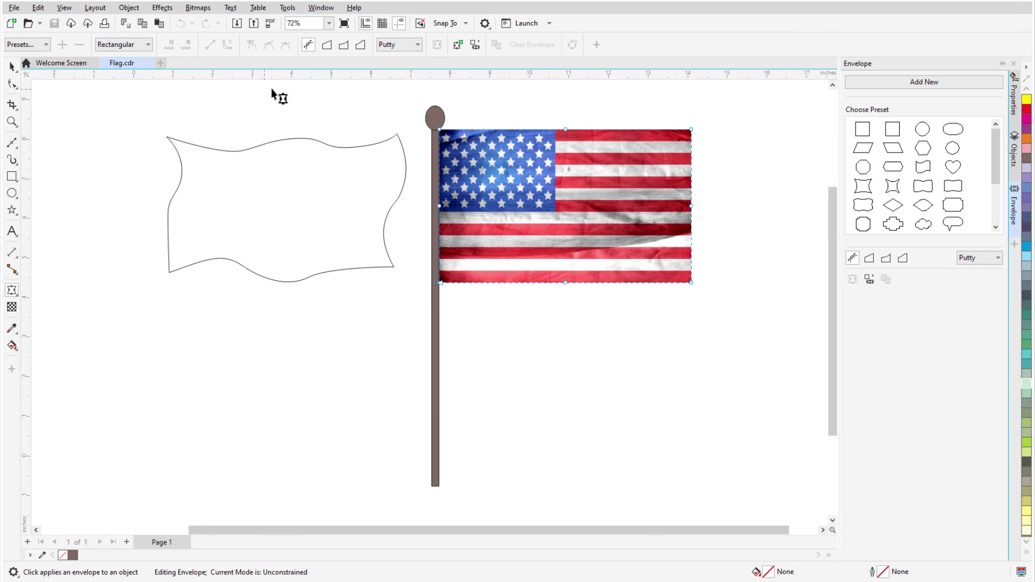
{"action": "left_click", "coordinate": [474, 45]}
{"action": "left_click", "coordinate": [353, 148]}
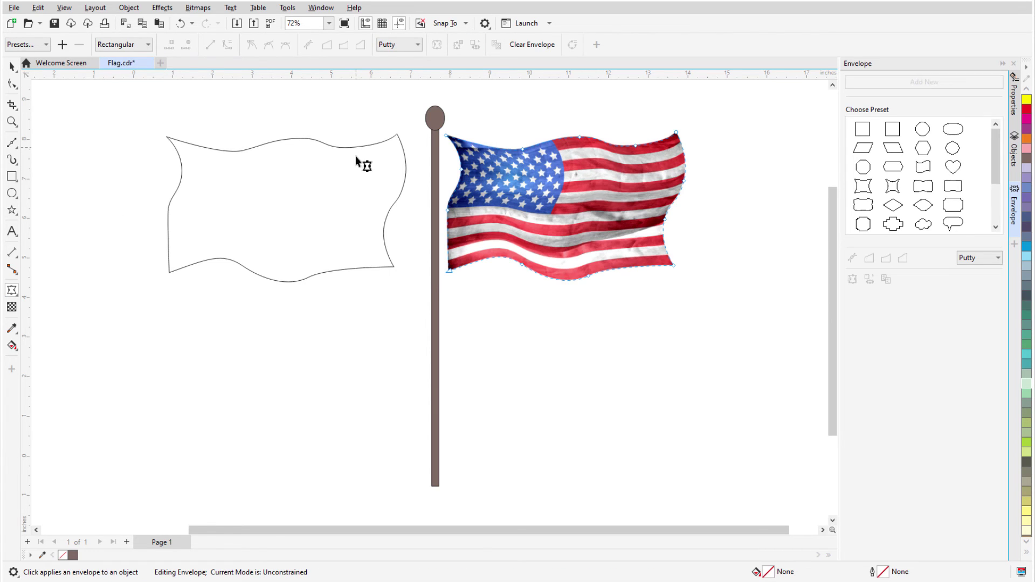
{"action": "key", "text": "space"}
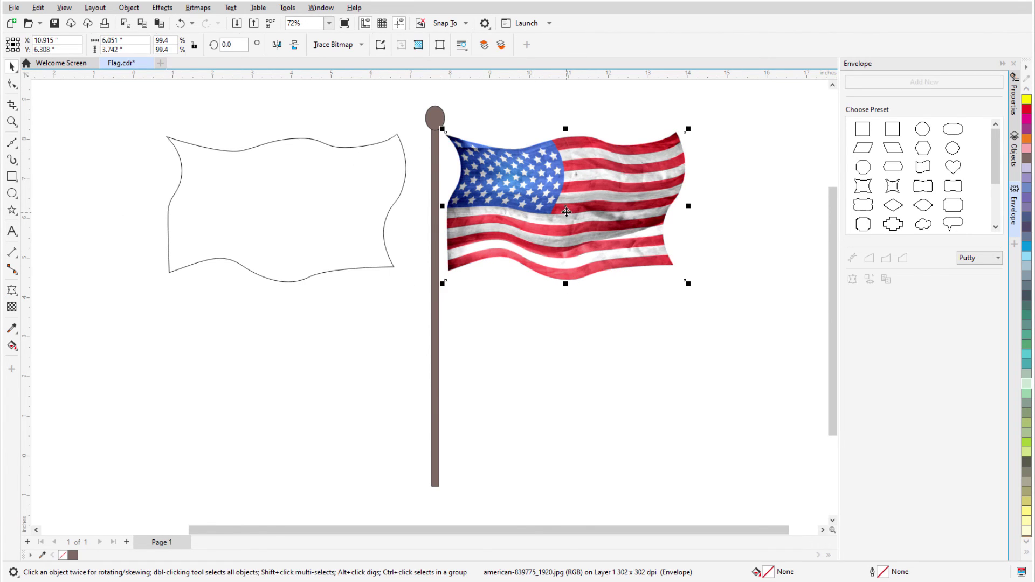
{"action": "left_click_drag", "start_coordinate": [562, 211], "coordinate": [553, 206]}
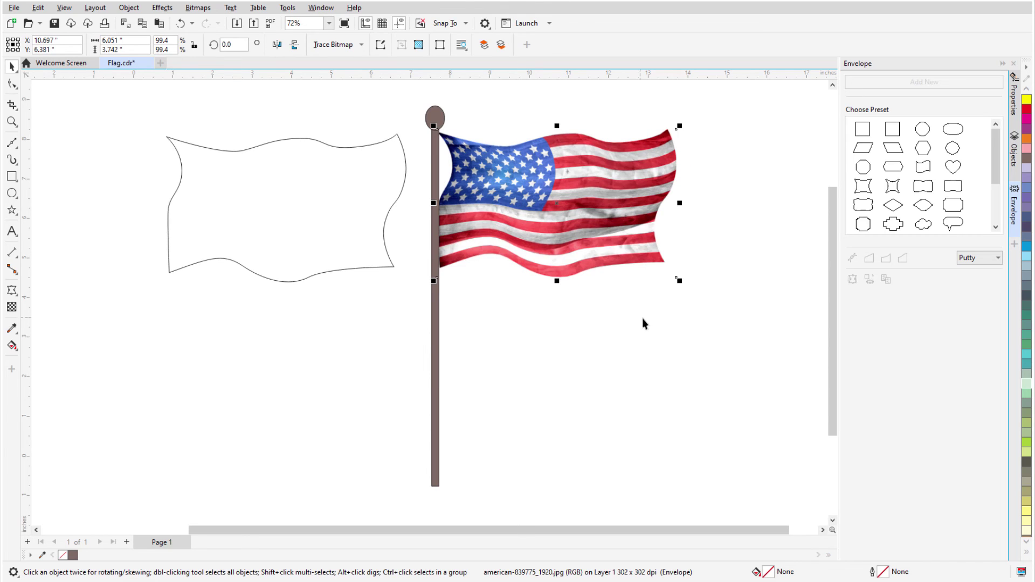
{"action": "left_click", "coordinate": [643, 323]}
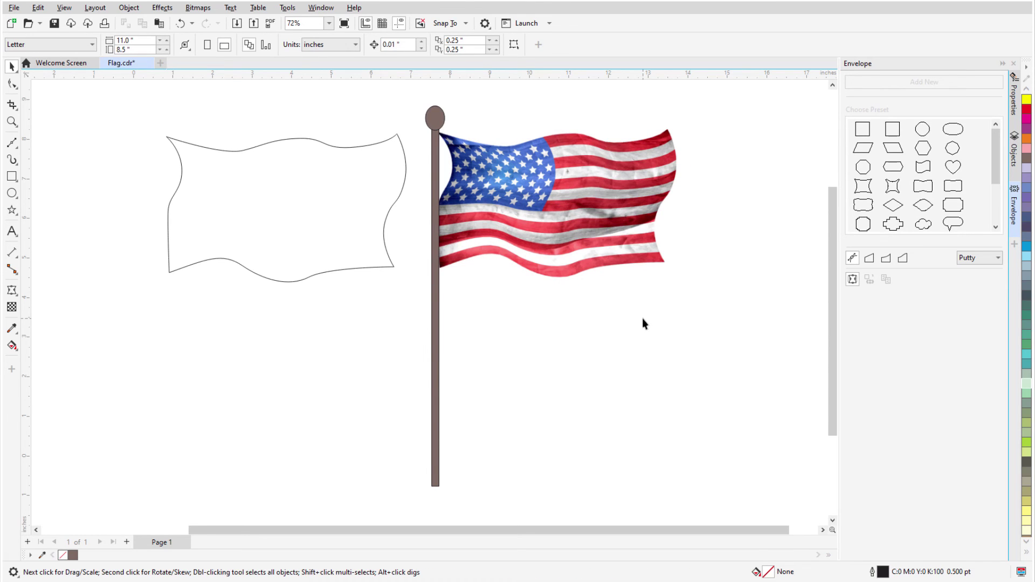